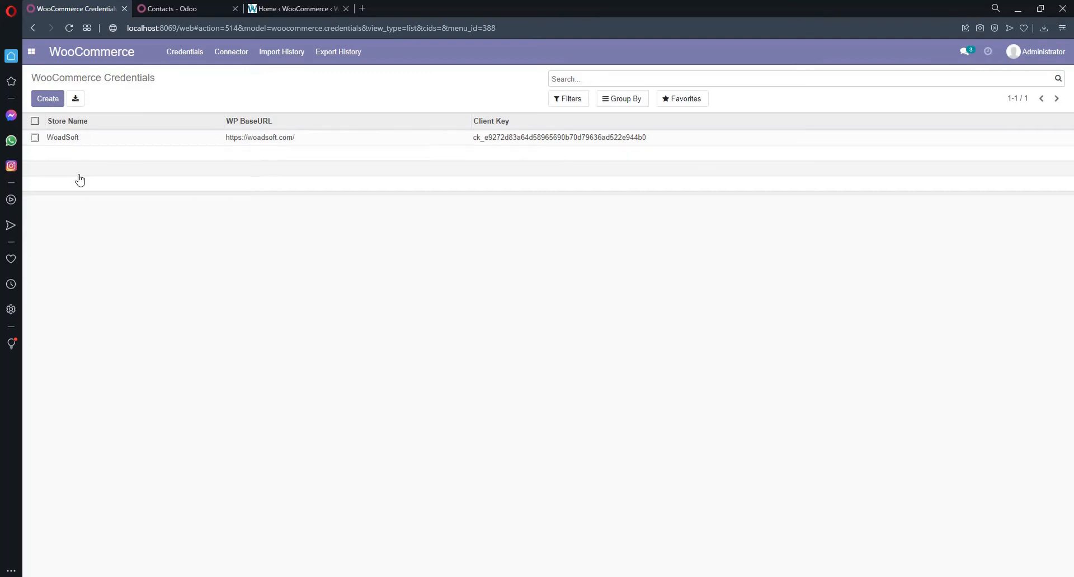
- Open the WooCommerce Connector sync form from Odoo's top menu
left_click(229, 56)
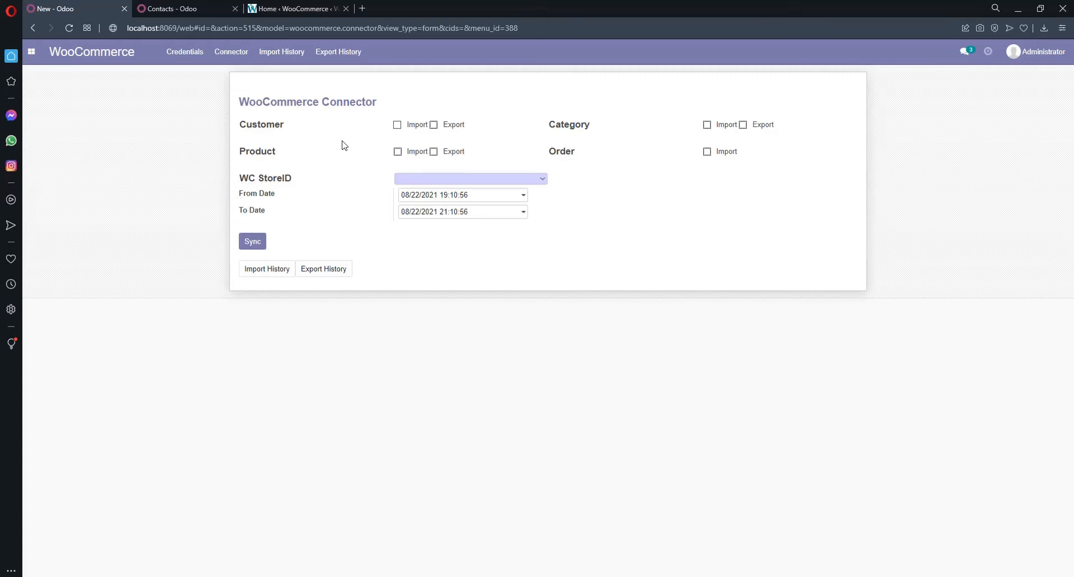
left_click(543, 183)
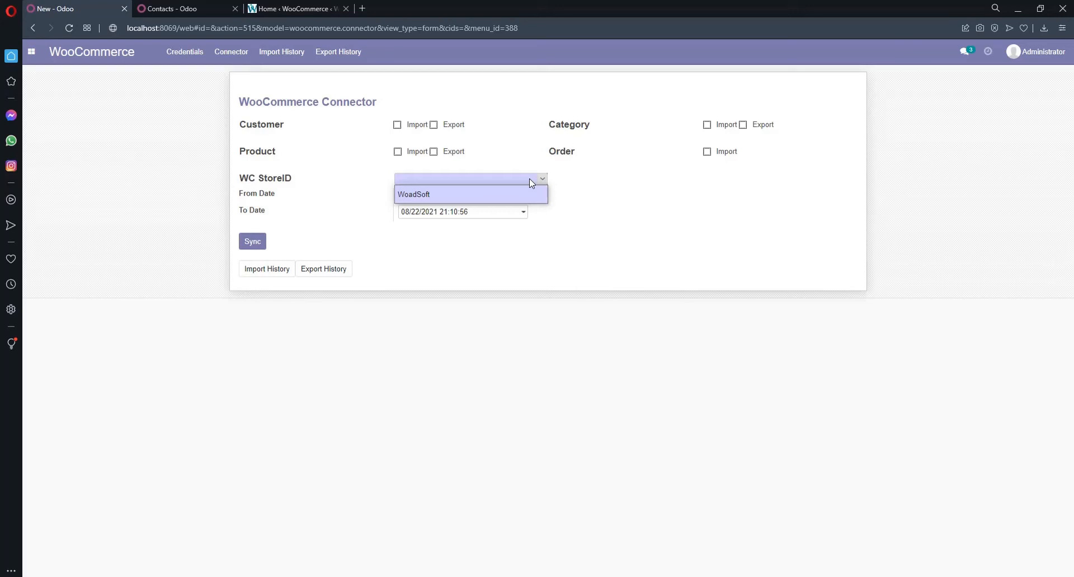
left_click(565, 242)
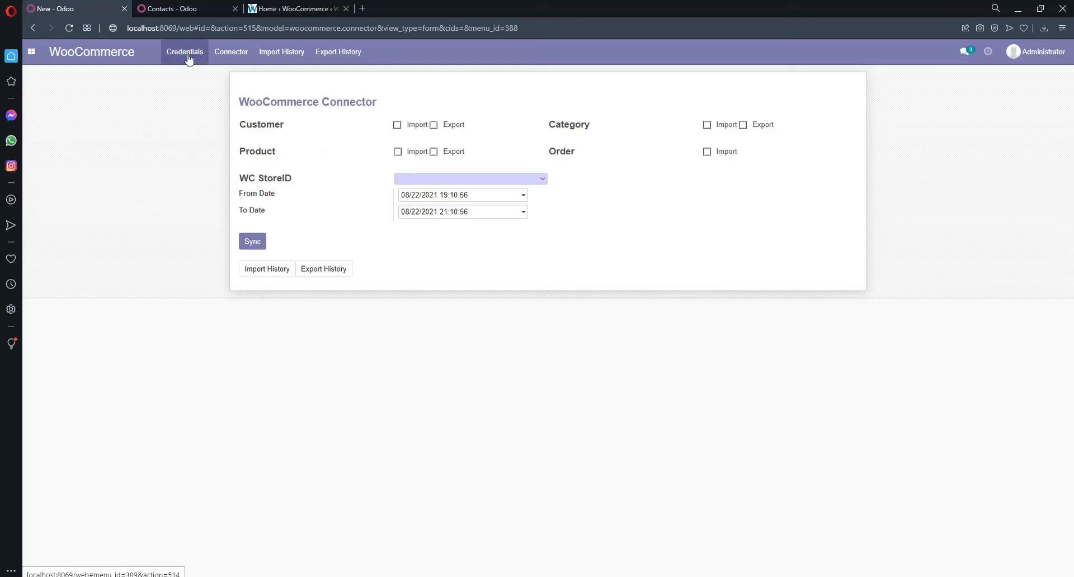
left_click(190, 11)
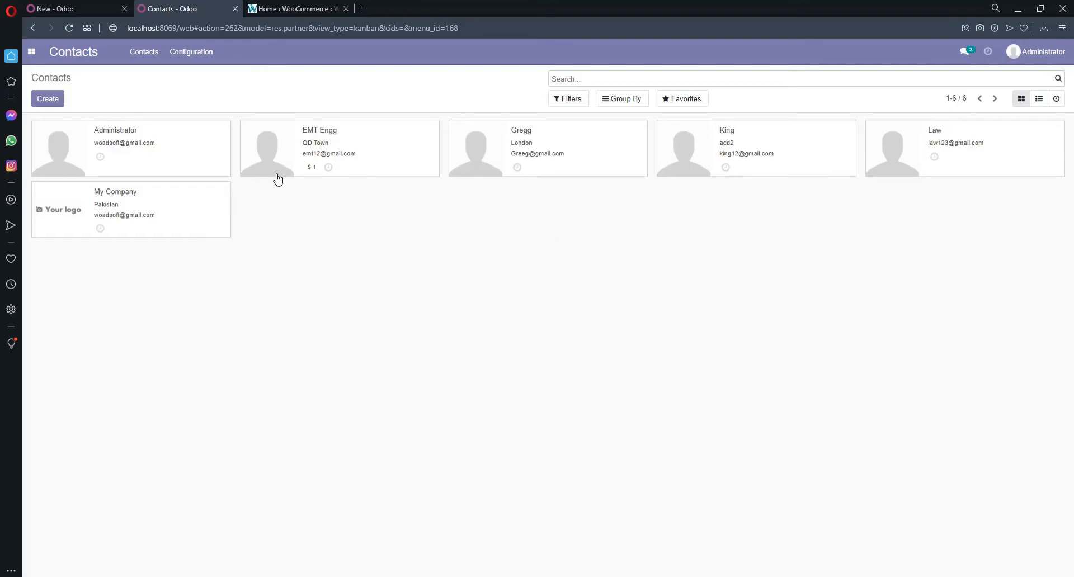
left_click(66, 6)
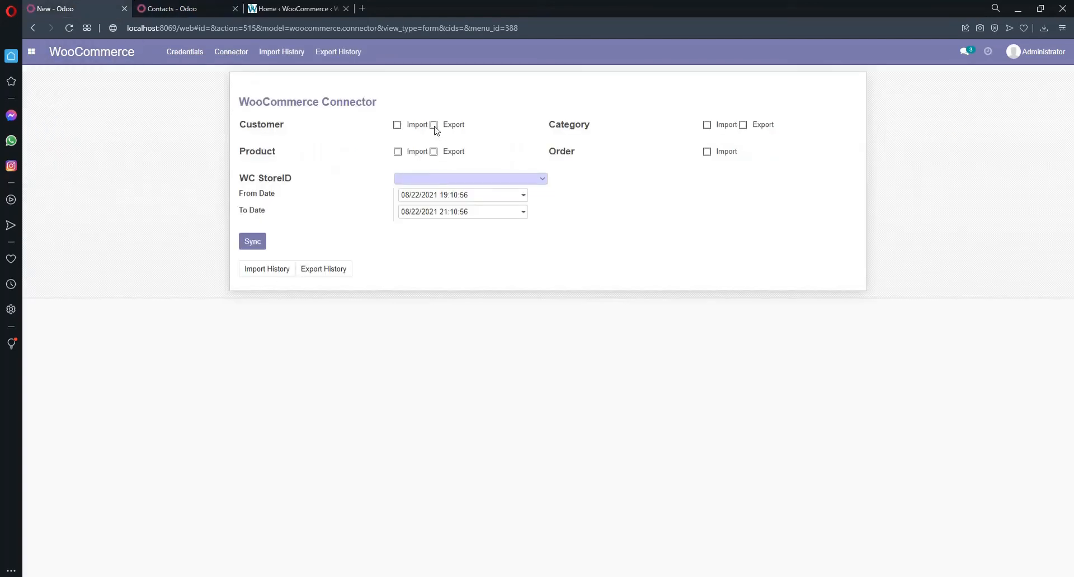
- Sync a customer export to the WoadSoft store from 06/01/2021, then view WooCommerce customers
left_click(434, 126)
left_click(531, 180)
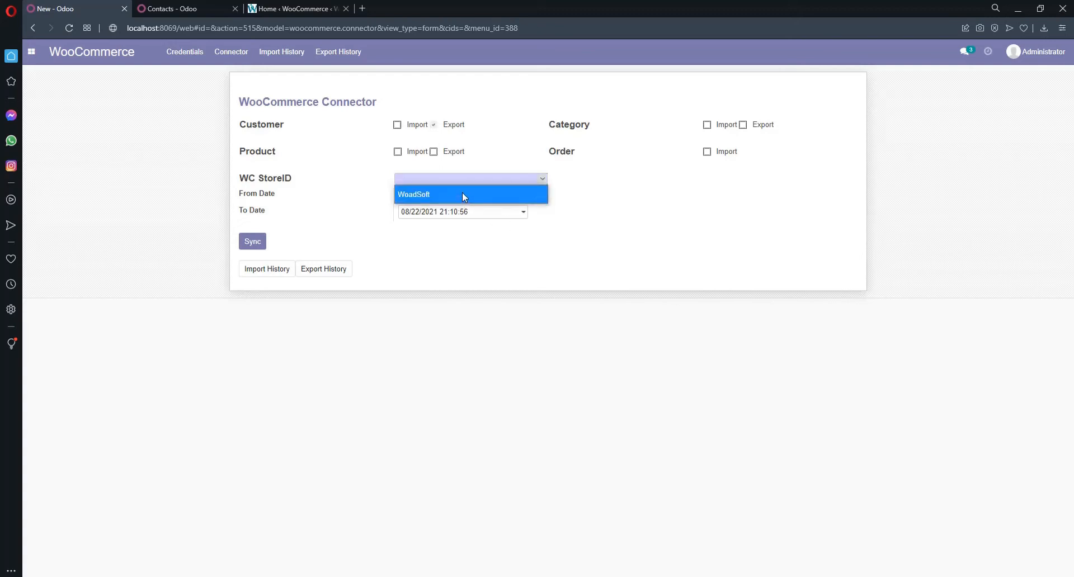
left_click(439, 195)
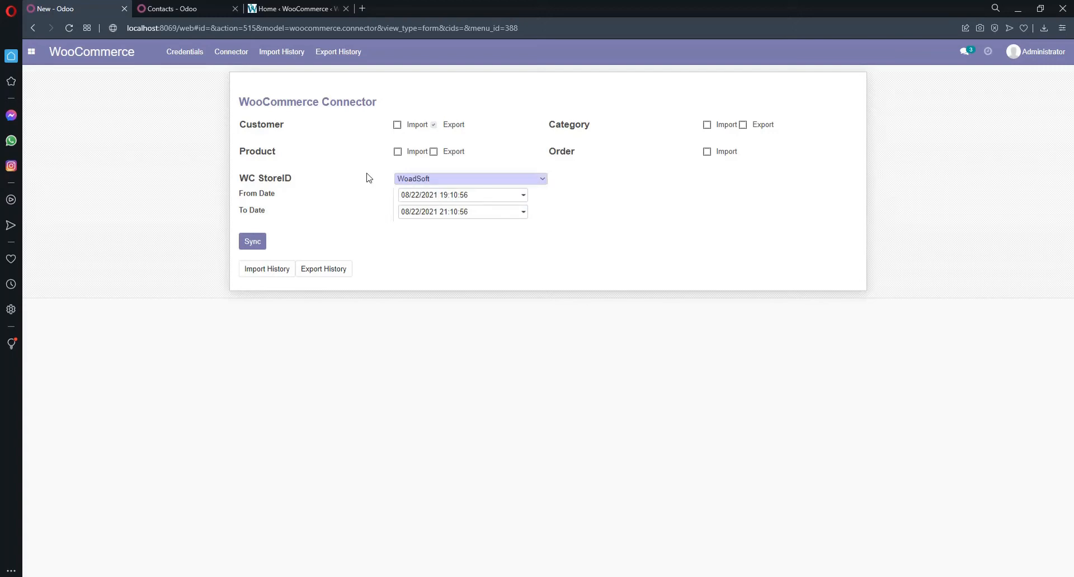
left_click(467, 199)
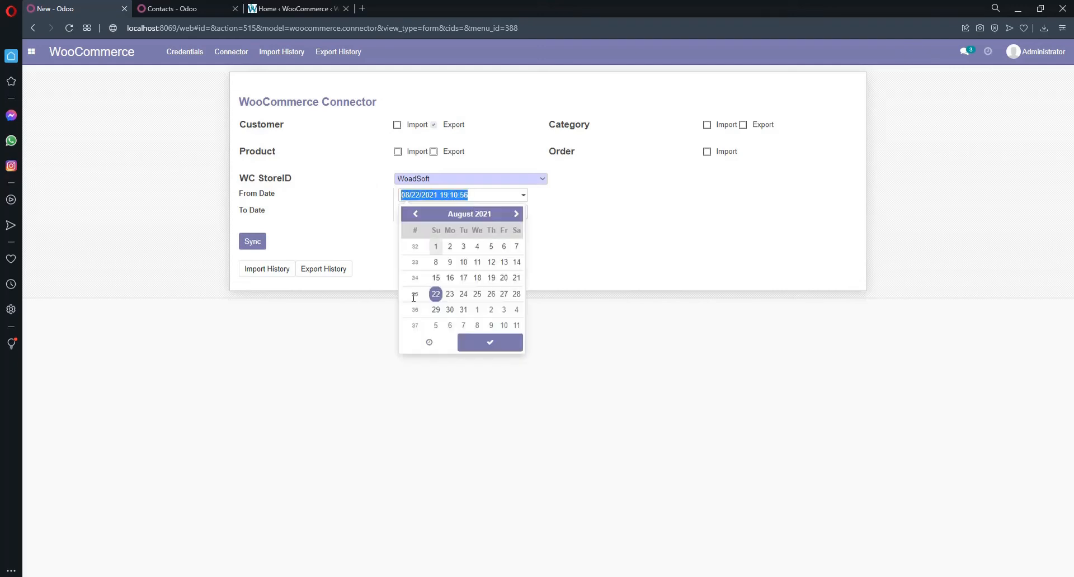
left_click(415, 214)
left_click(415, 213)
left_click(461, 247)
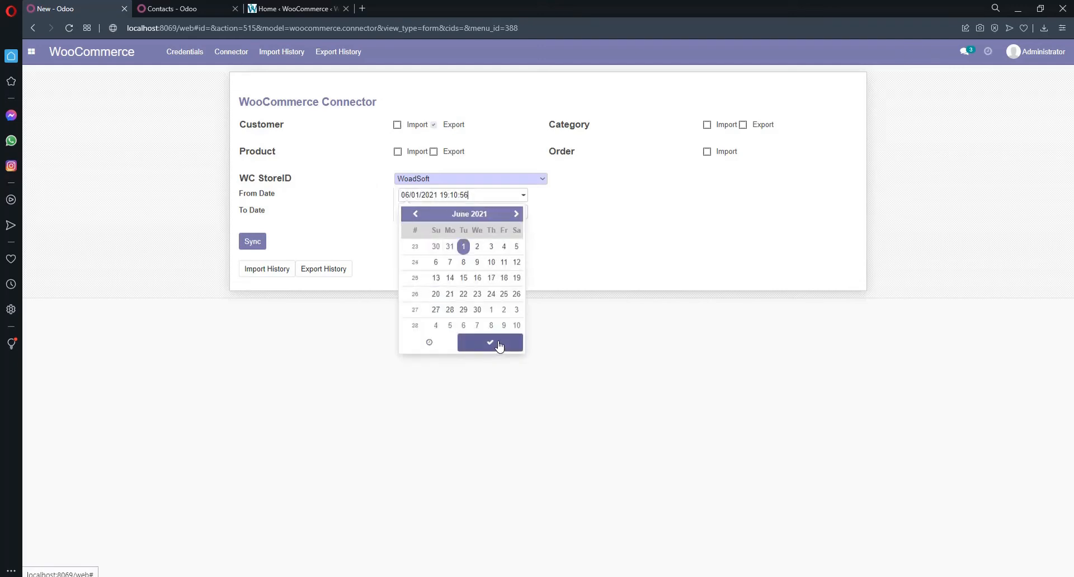
left_click(490, 342)
left_click(253, 241)
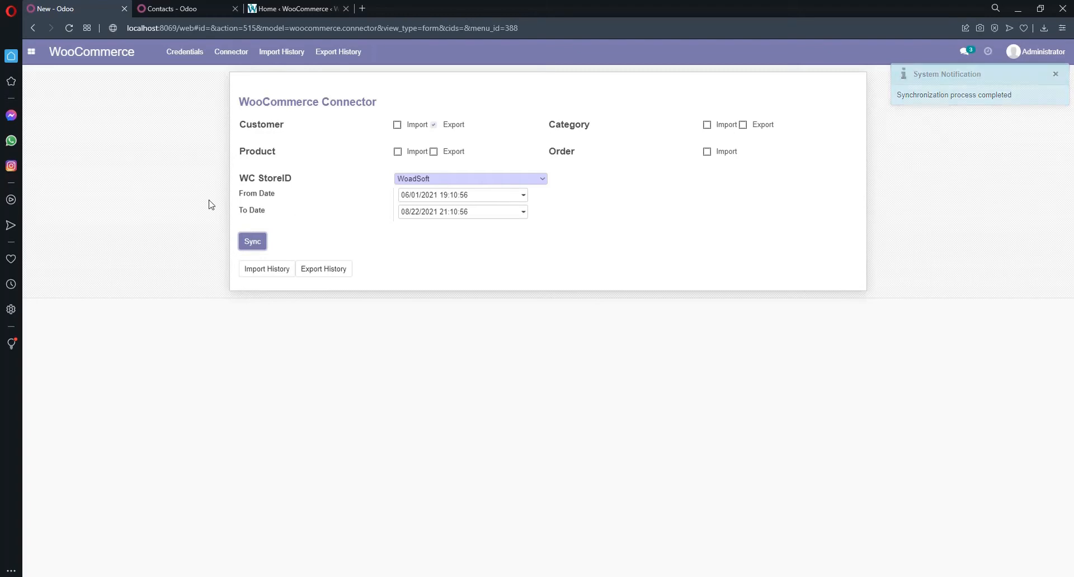
left_click(302, 7)
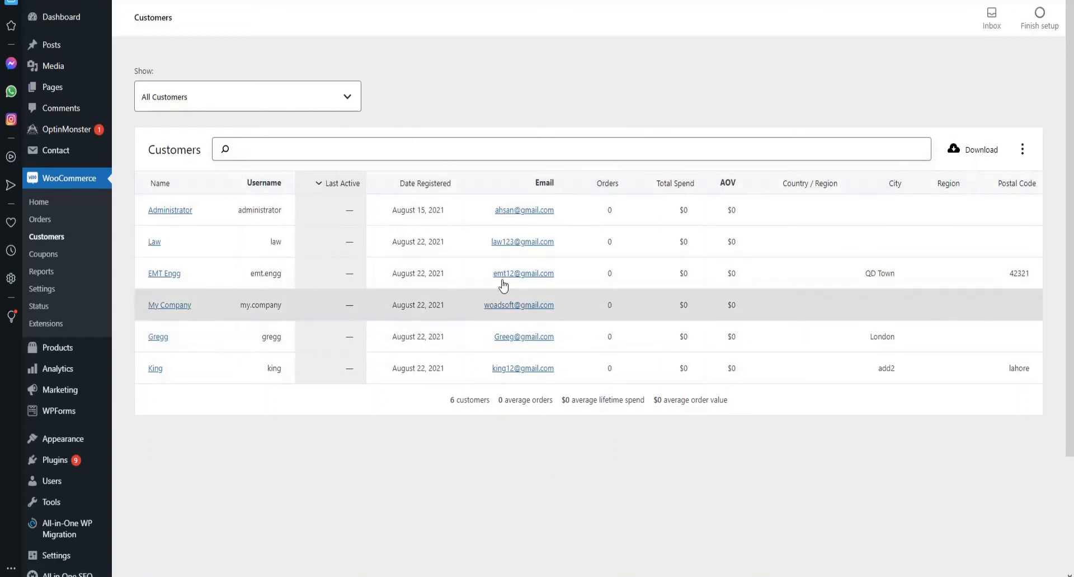
scroll(458, 192, "down", 3)
scroll(459, 194, "up", 3)
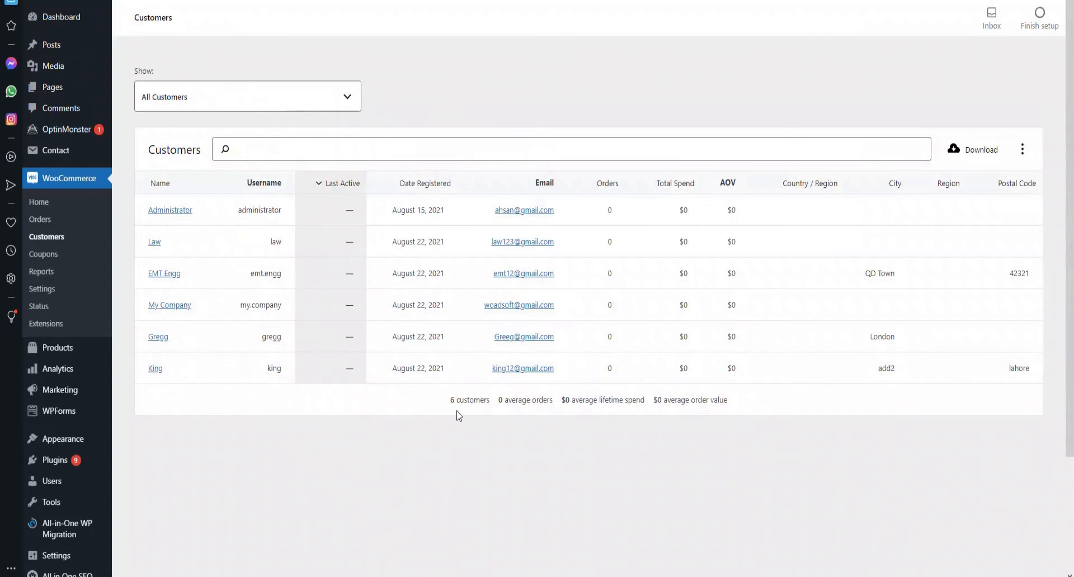
scroll(458, 416, "down", 3)
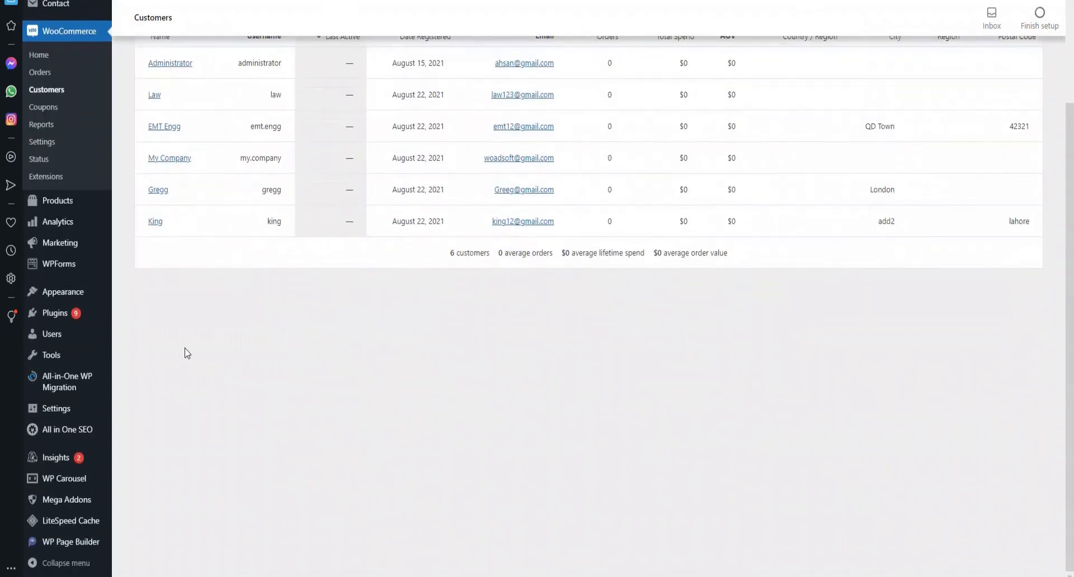
- Enter an e-mail address as the username and reuse it, edited to '13', in the e-mail field
mouse_move(83, 341)
scroll(460, 343, "down", 6)
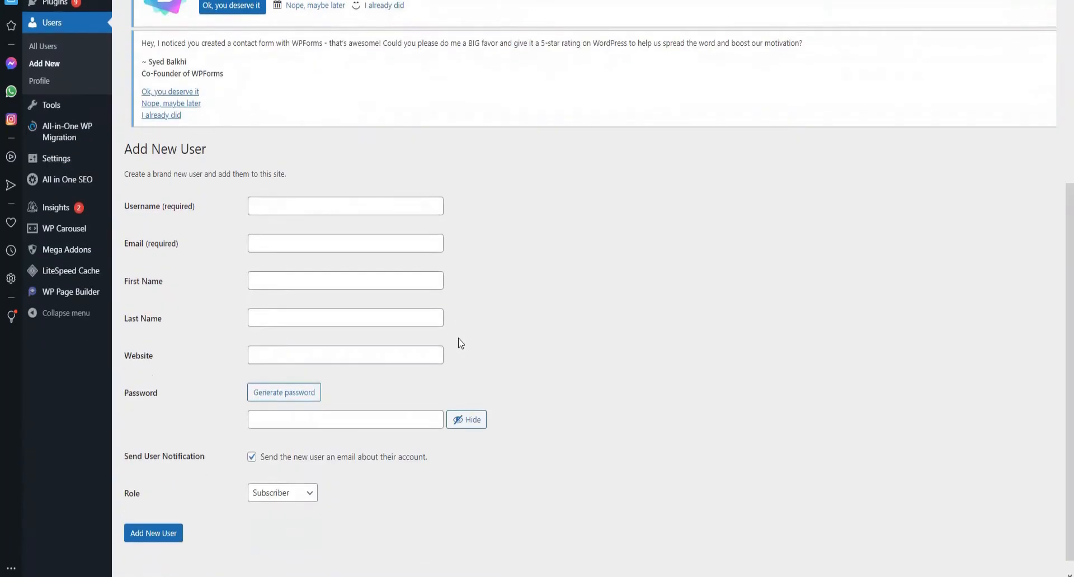
left_click(369, 240)
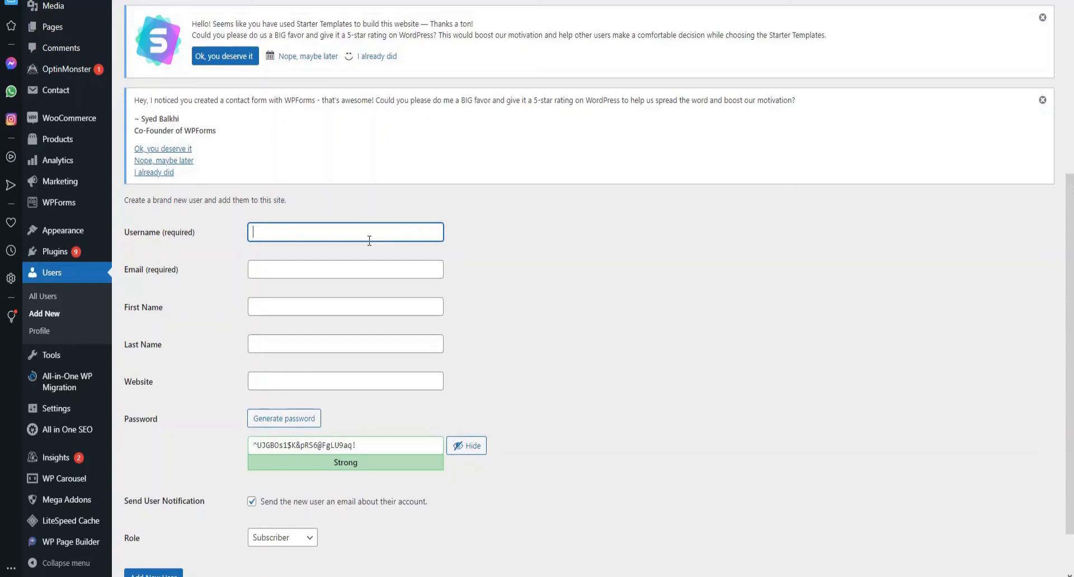
key("Tab")
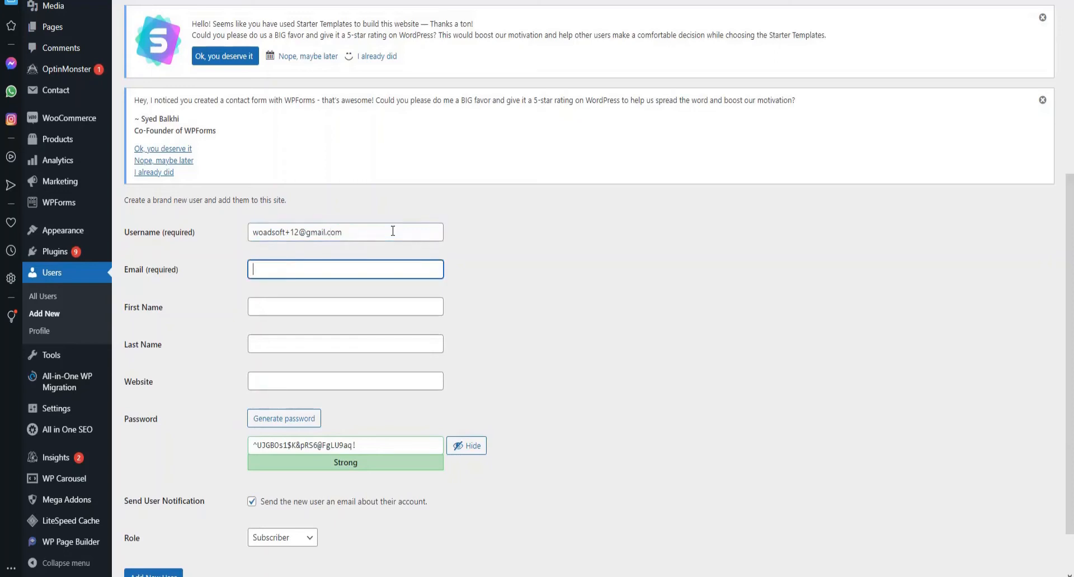
left_click(354, 235)
key("ctrl+a")
key("ctrl+c")
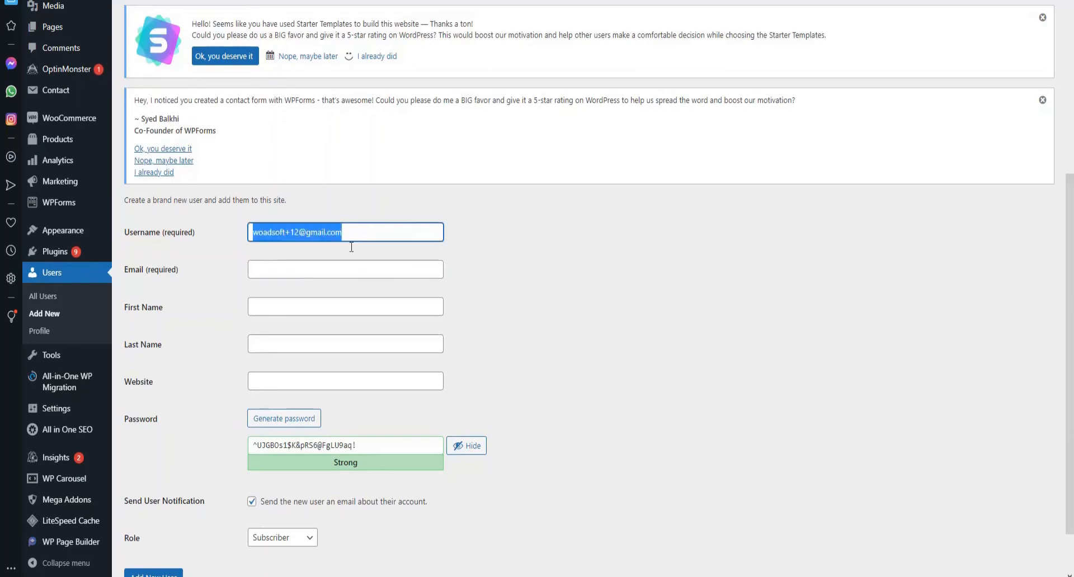
left_click(339, 268)
key("ctrl+v")
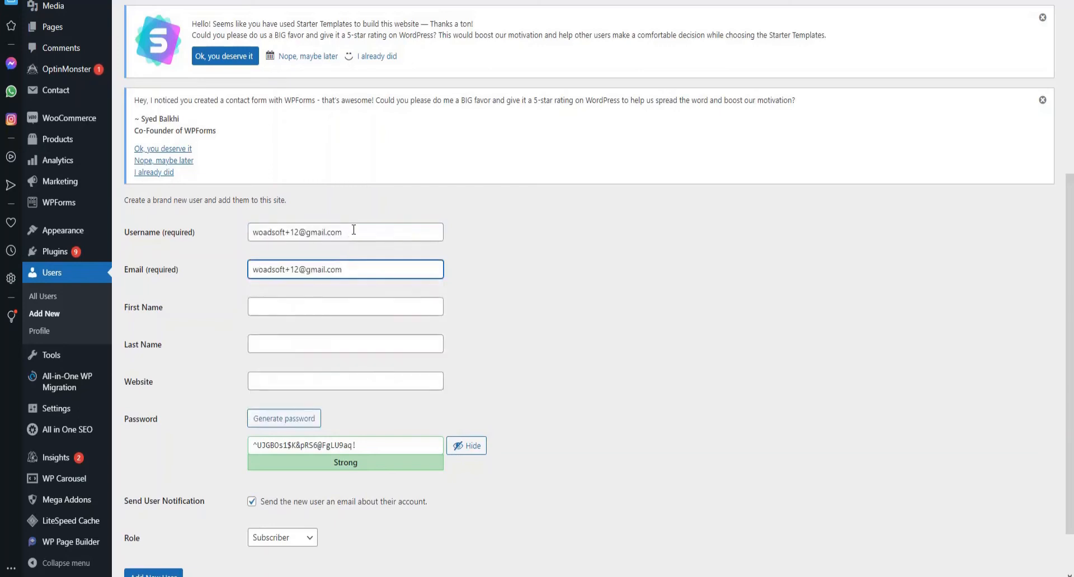
left_click_drag(355, 231, 284, 232)
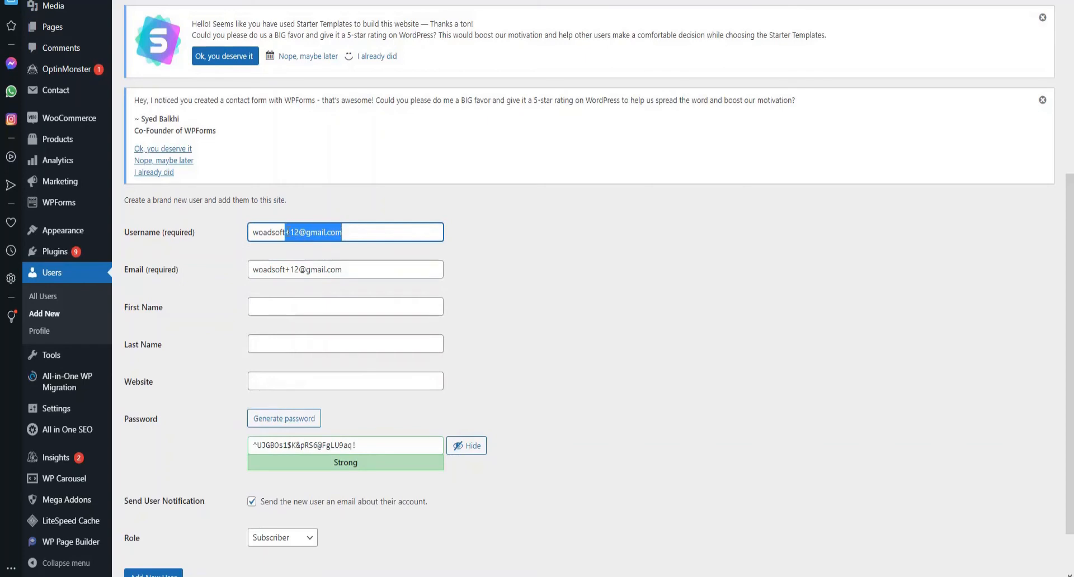
type("13")
- Fill in the first and last name and create the Subscriber user
left_click(339, 307)
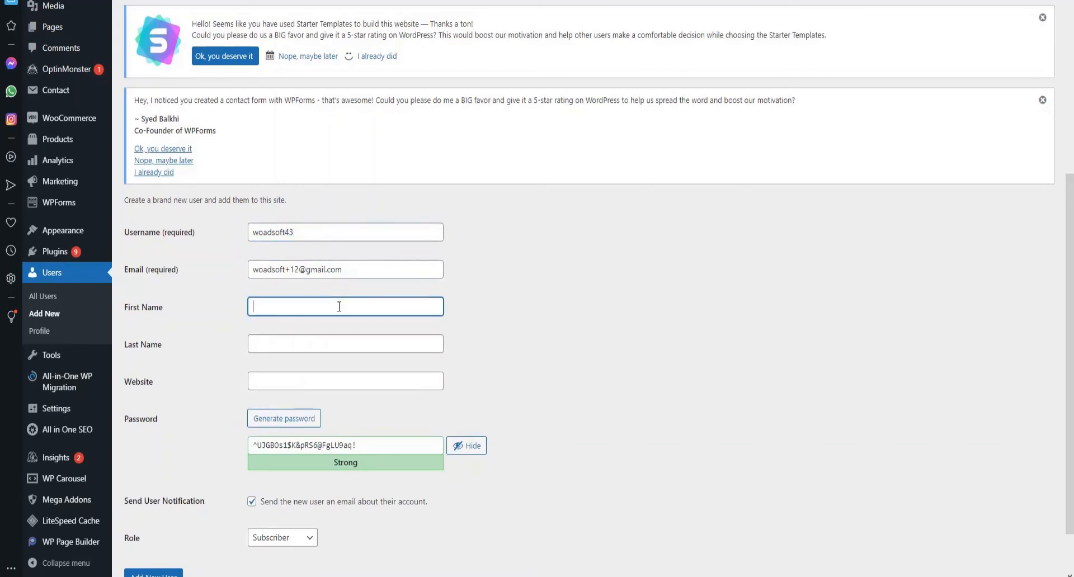
type("wo")
key("BackSpace")
key("BackSpace")
key("BackSpace")
key("Tab")
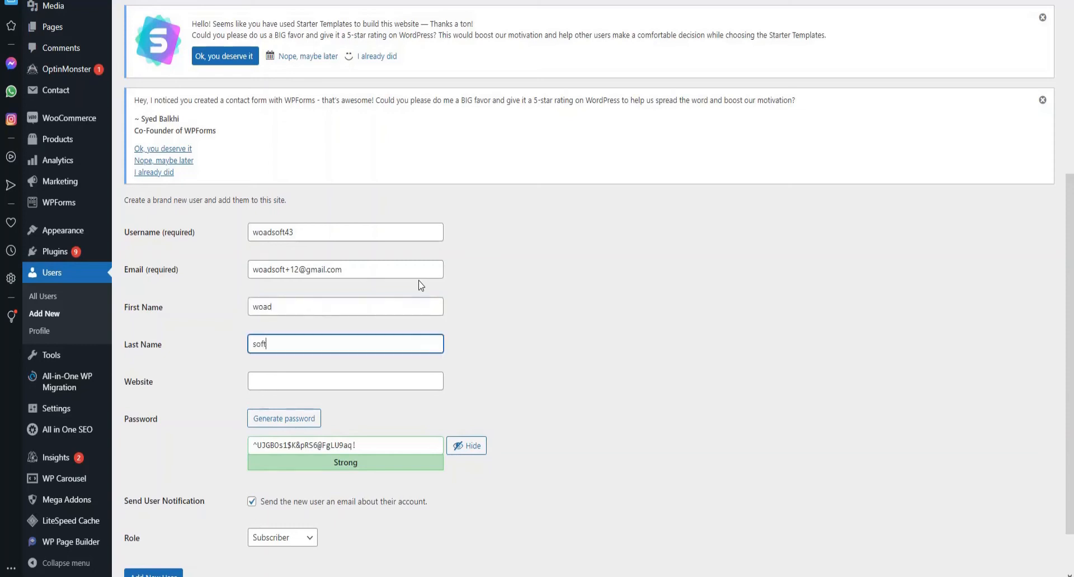
scroll(419, 294, "down", 1)
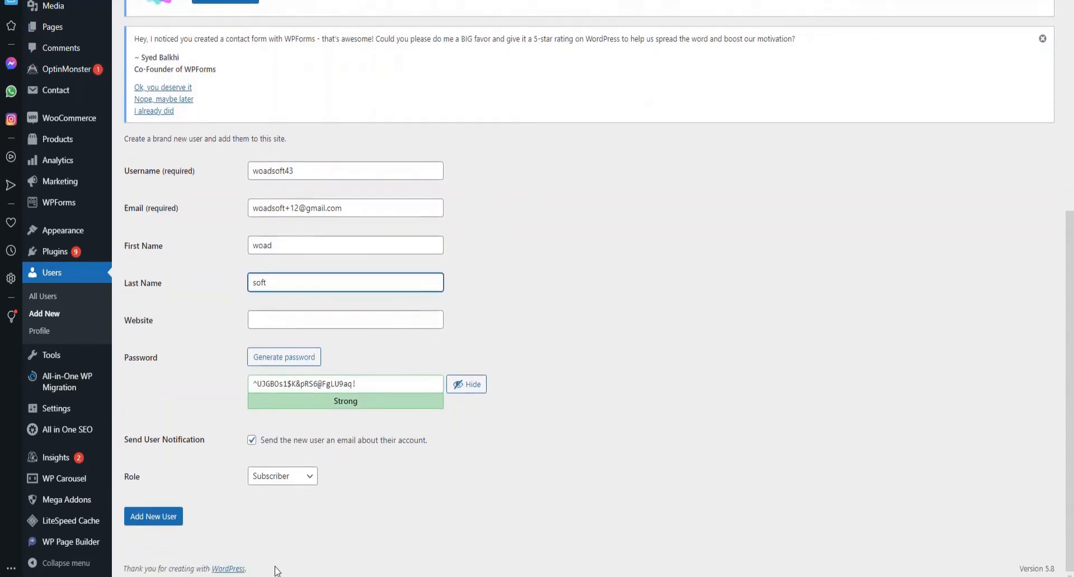
left_click(160, 517)
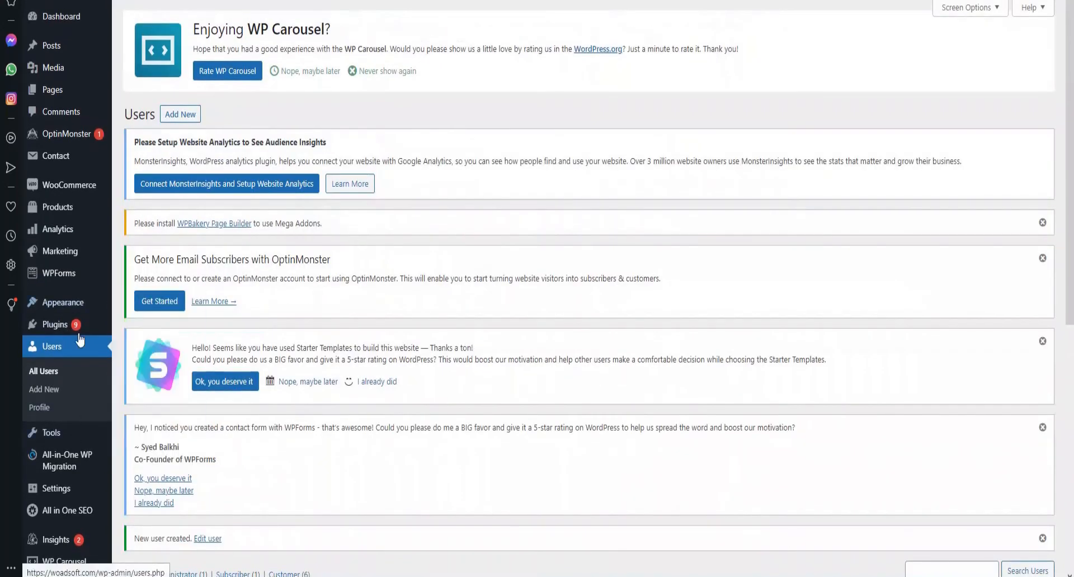
- Check the WooCommerce Customers list for the newly added user
mouse_move(66, 184)
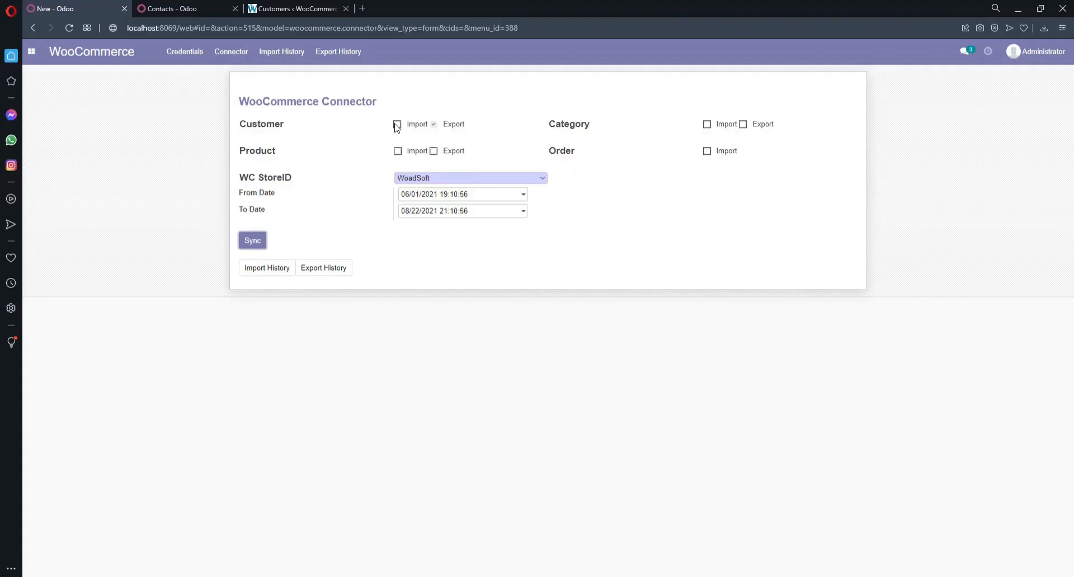
- Run a customer import from the WoadSoft store and reload the Odoo Contacts list
left_click(397, 124)
left_click(253, 241)
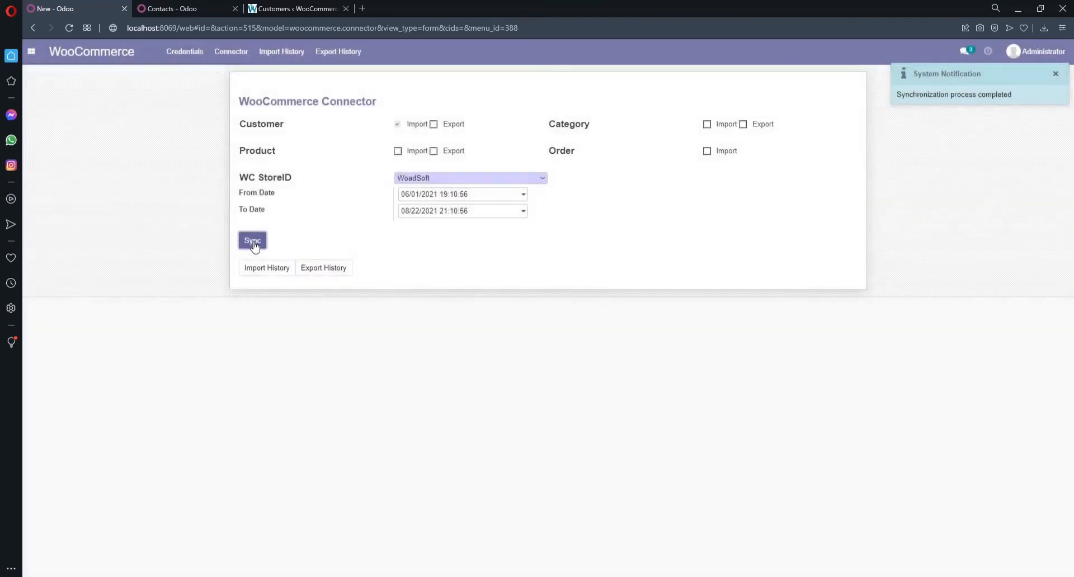
left_click(184, 9)
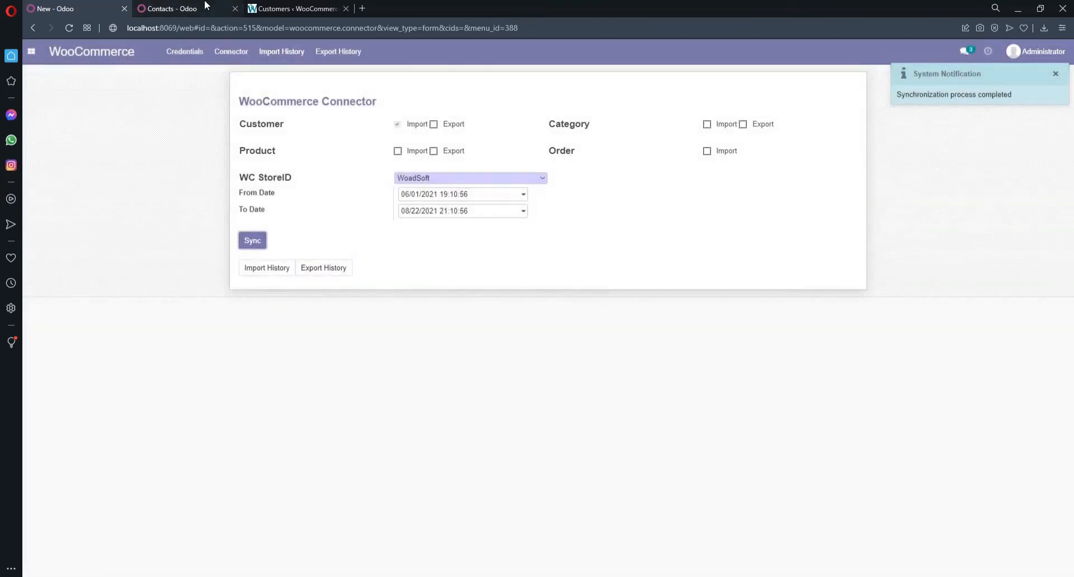
left_click(206, 24)
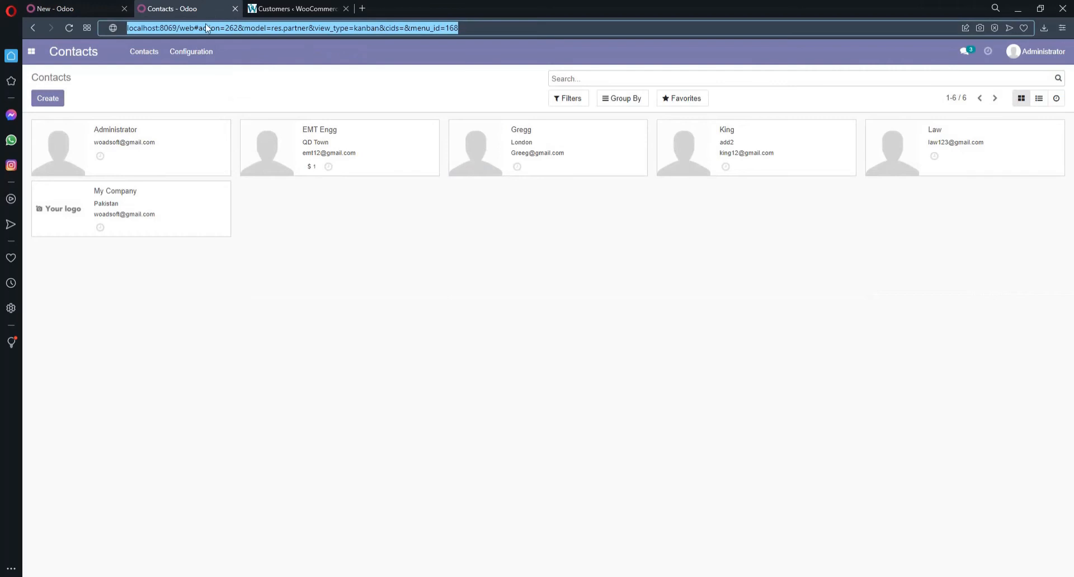
- Reload Contacts, then return to the WoadSoft connector form dated 06/01/2021–08/22/2021
key("Return")
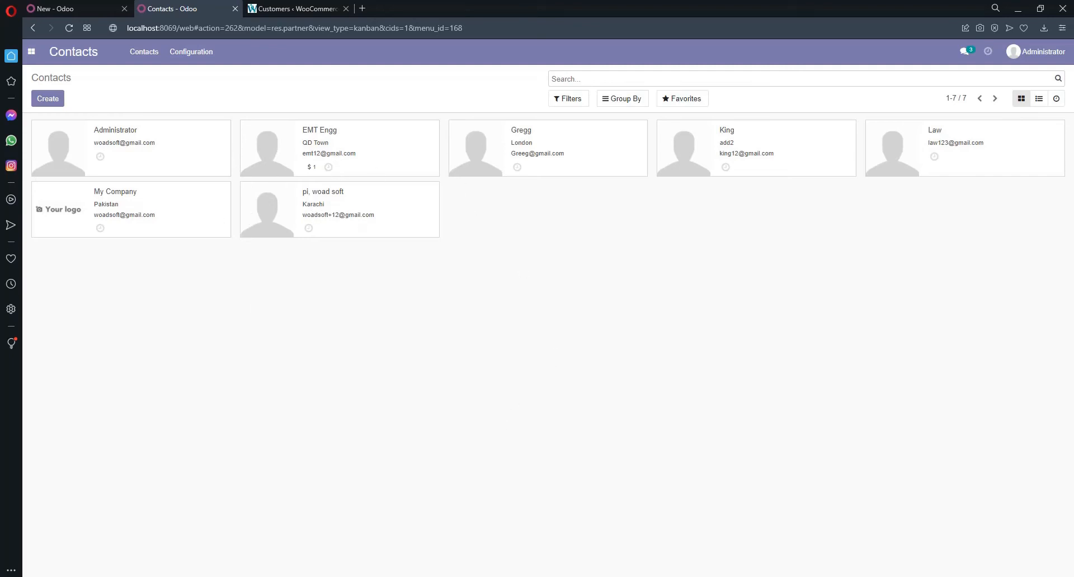
left_click(100, 5)
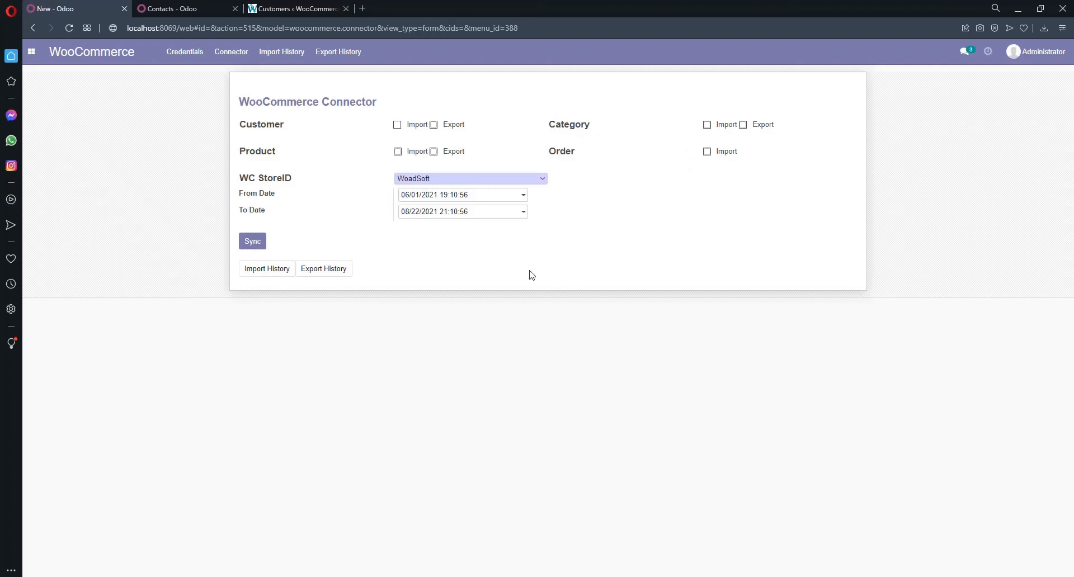
- Review the four Invoicing product categories, including SmartPhone, then return to the connector form
left_click(197, 9)
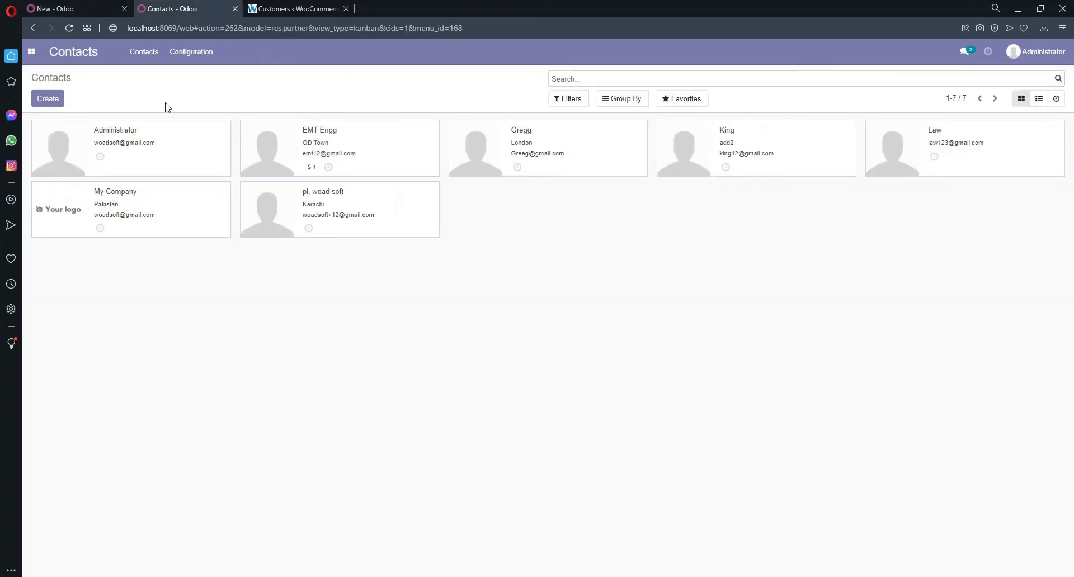
left_click(32, 54)
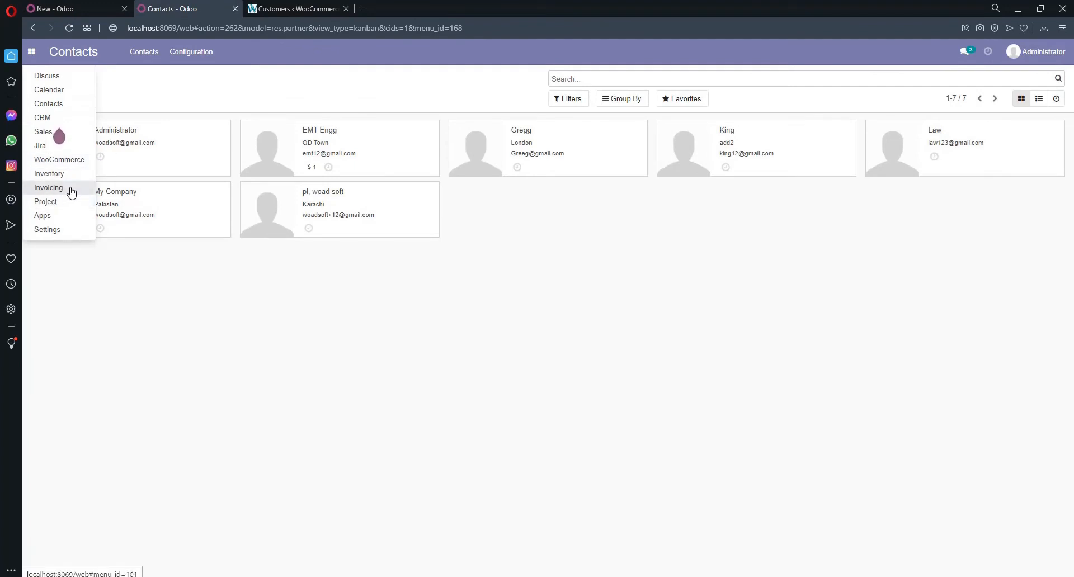
left_click(49, 188)
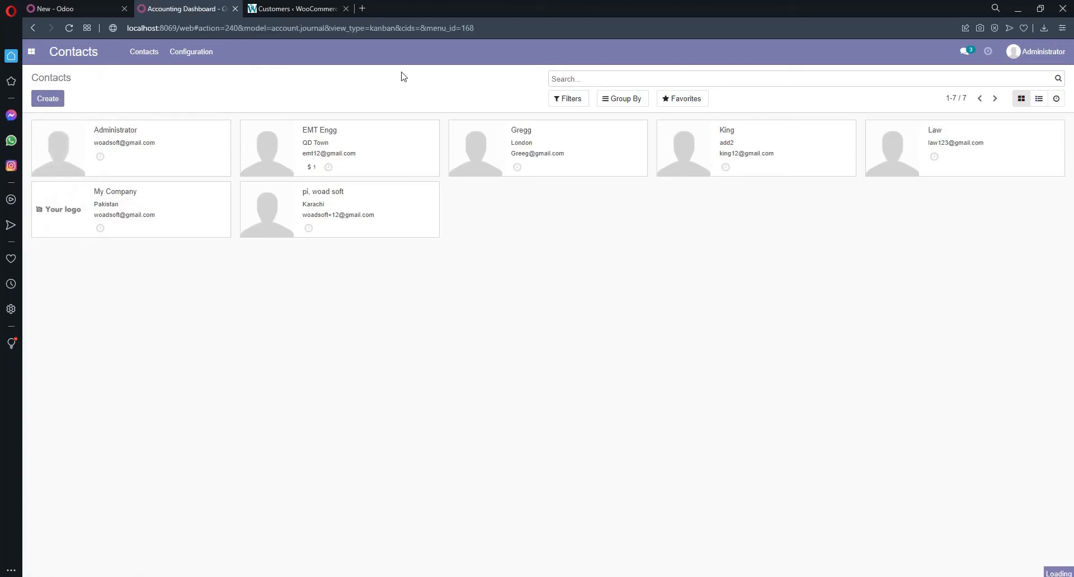
left_click(362, 53)
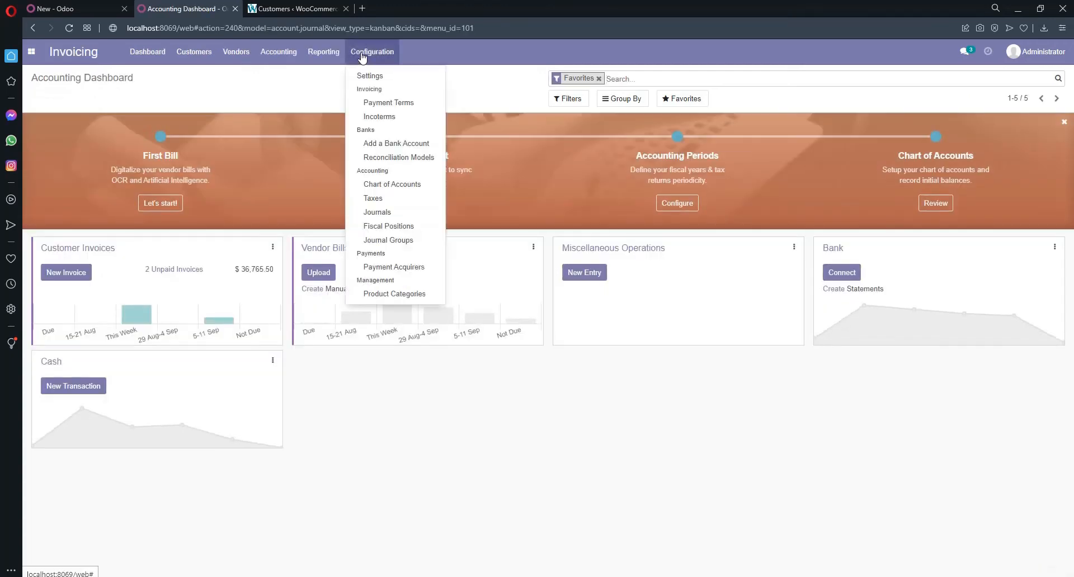
left_click(386, 295)
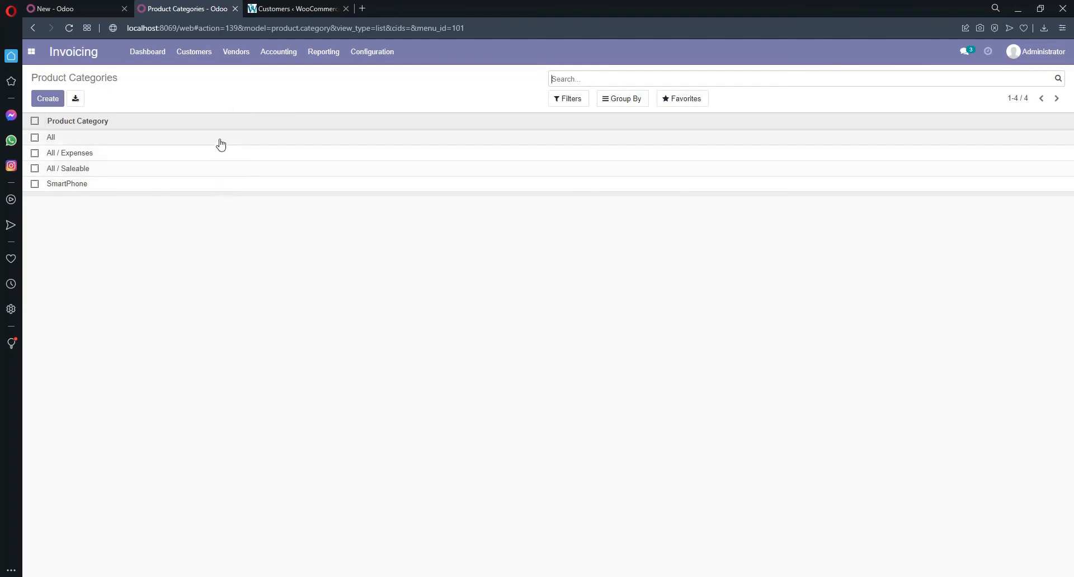
left_click(77, 9)
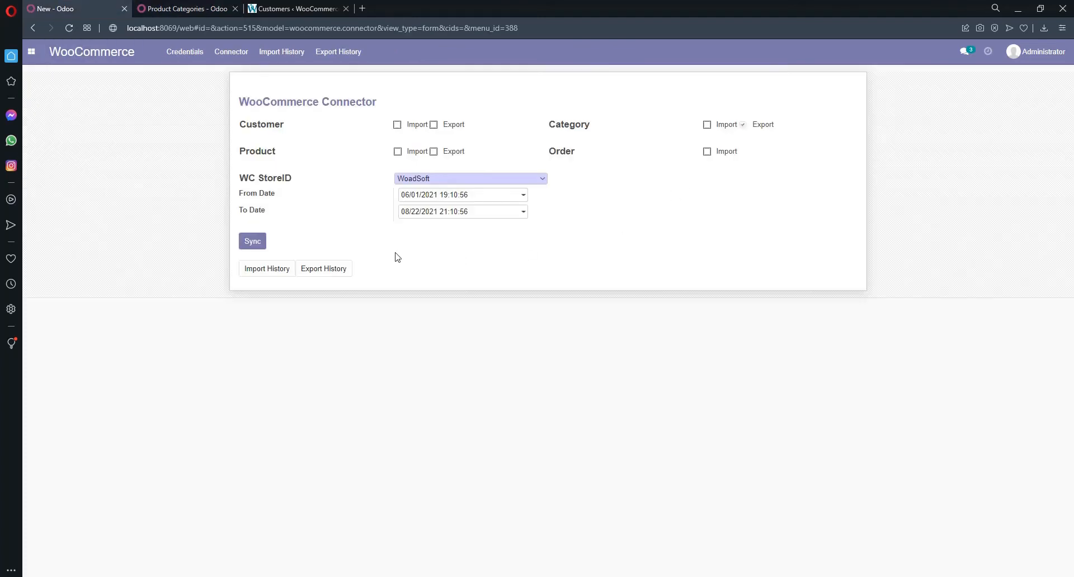
- Run the category export sync to the WoadSoft store
left_click(255, 243)
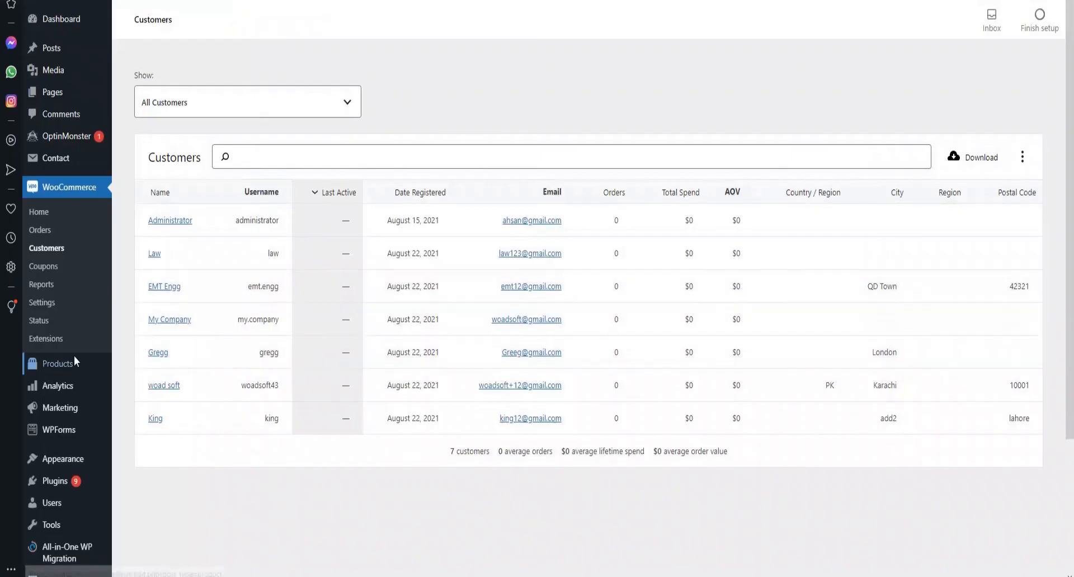
- Open the WordPress Products > Categories page
mouse_move(75, 359)
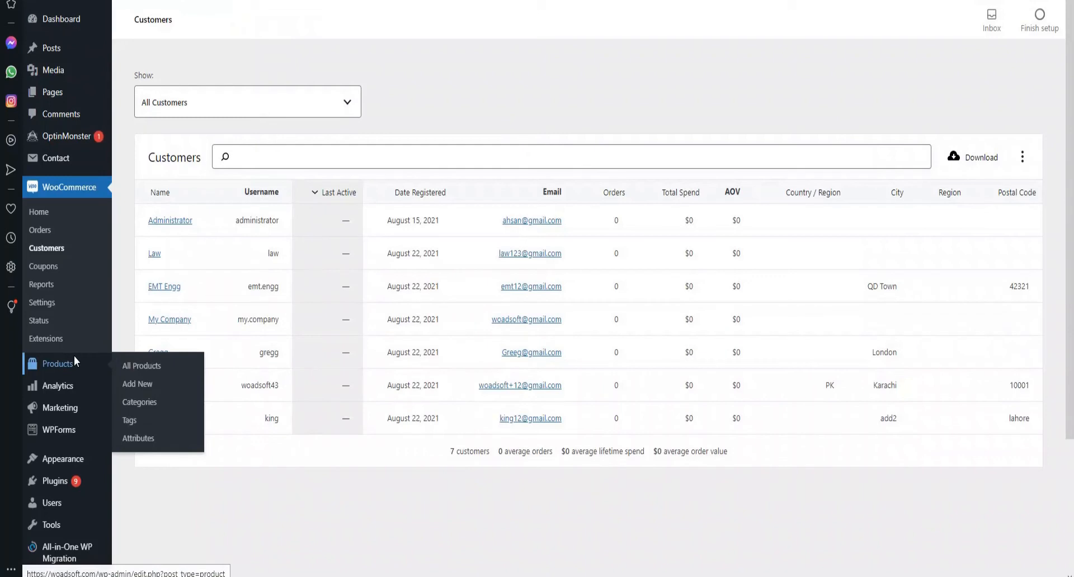
left_click(139, 402)
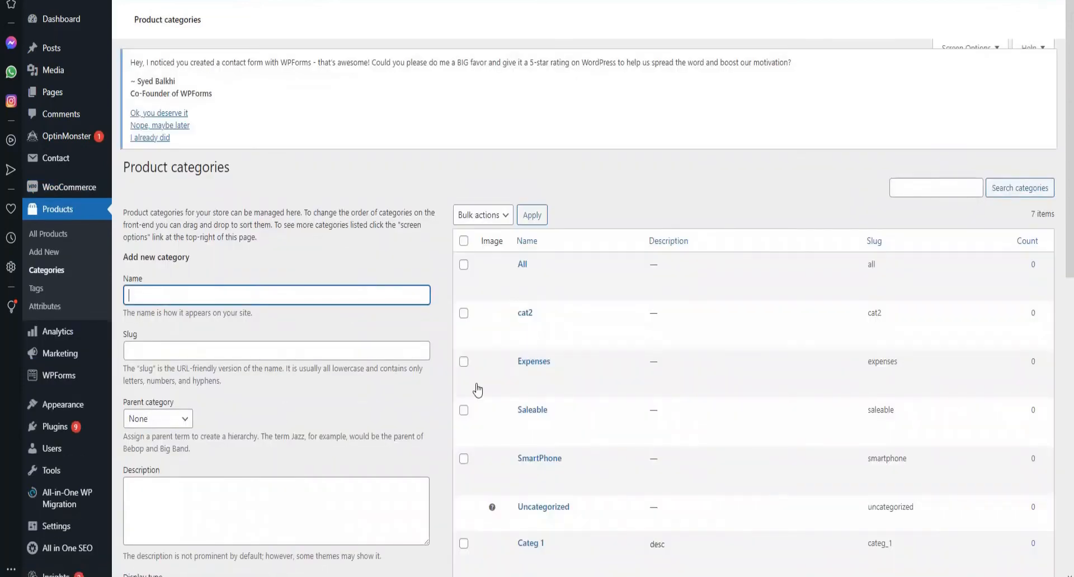
- Scroll the category table to confirm Expenses, Saleable and SmartPhone are listed
scroll(625, 349, "down", 1)
scroll(625, 349, "up", 3)
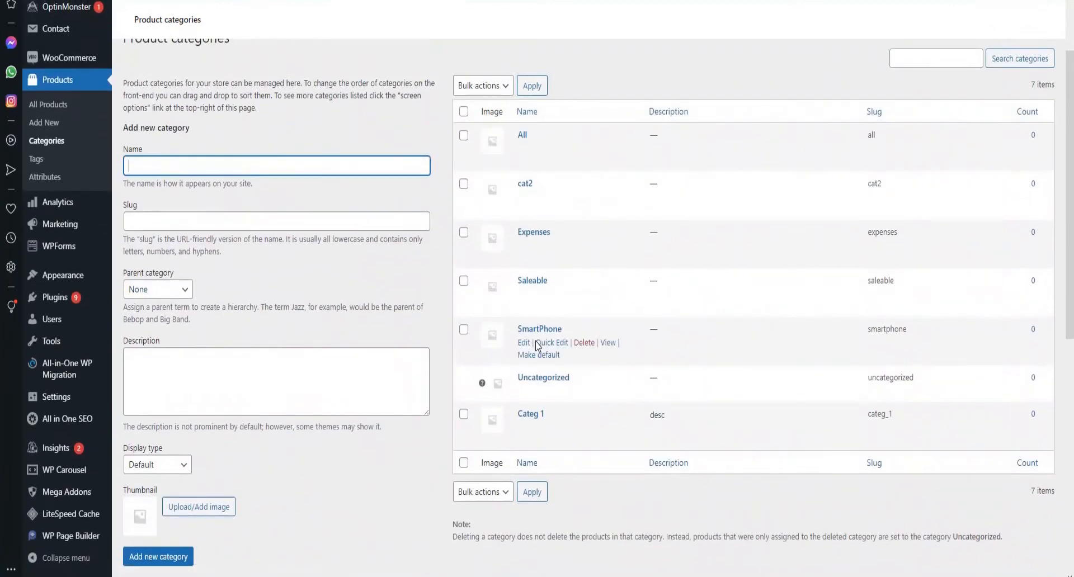
scroll(537, 343, "up", 1)
scroll(537, 343, "down", 1)
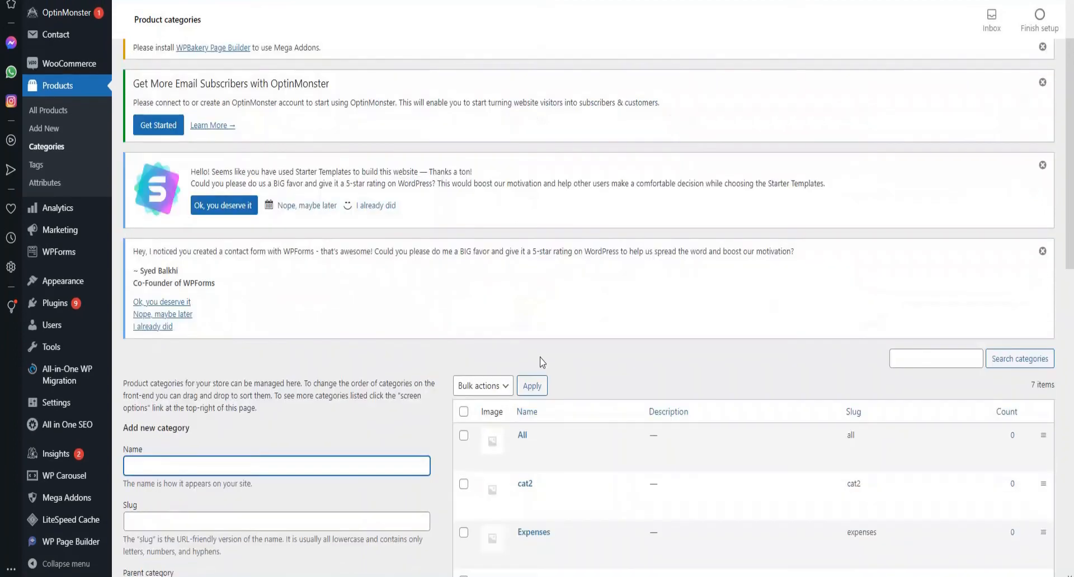
scroll(589, 401, "down", 5)
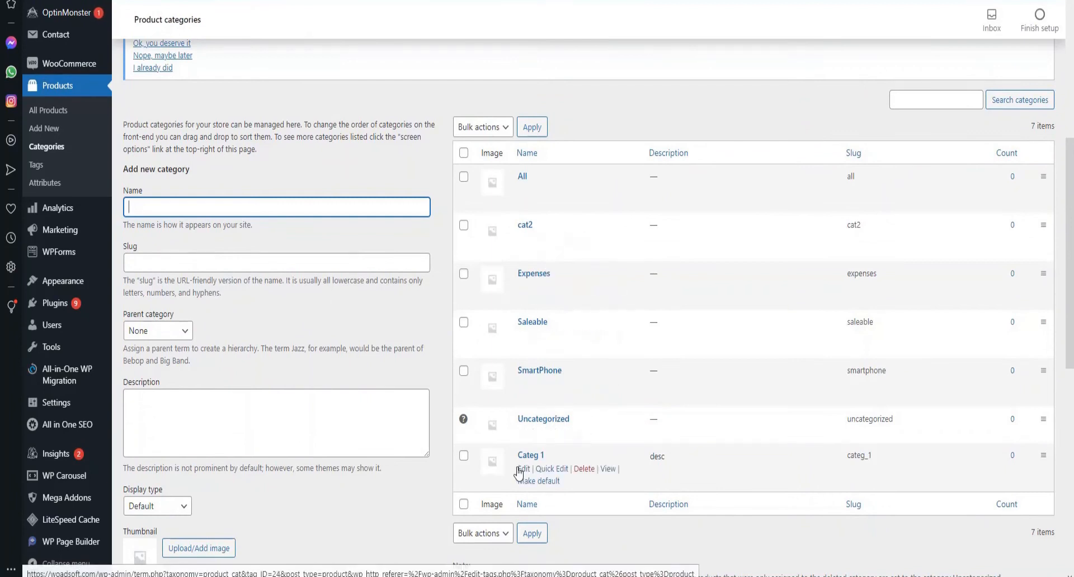
mouse_move(84, 268)
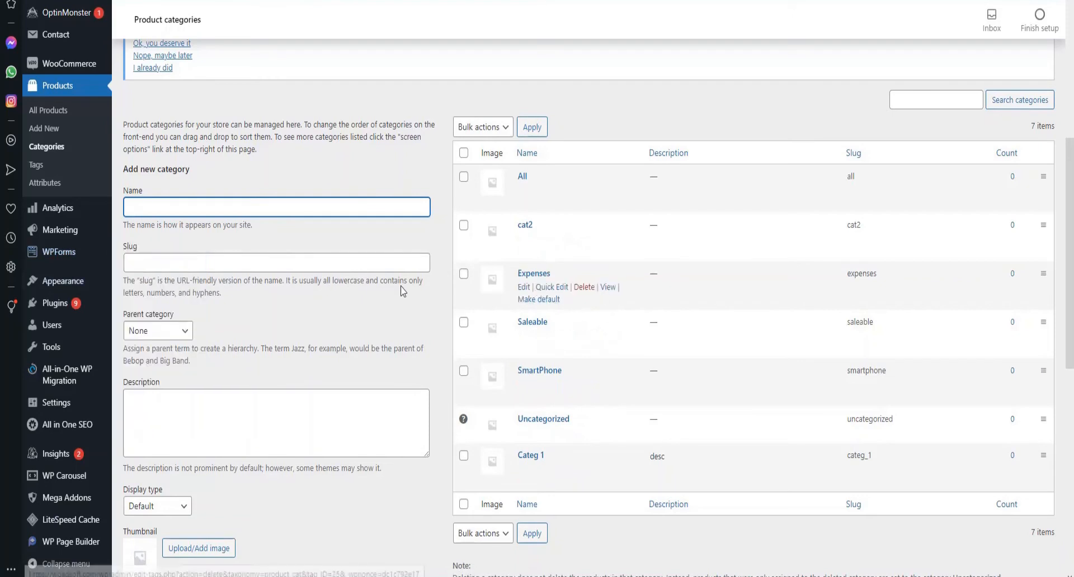
scroll(383, 291, "up", 4)
scroll(386, 305, "up", 4)
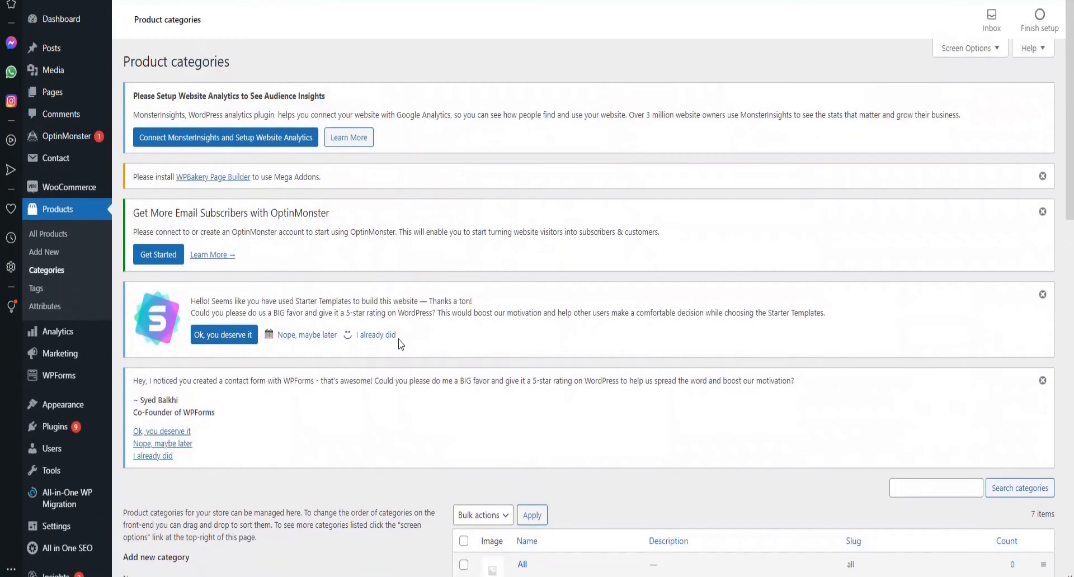
scroll(401, 343, "down", 6)
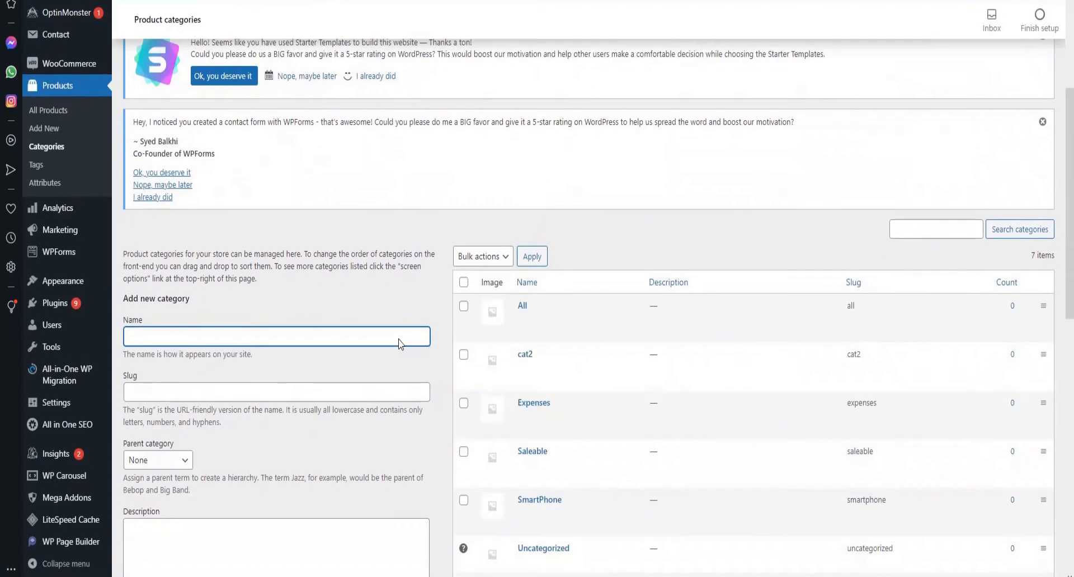
scroll(400, 344, "down", 6)
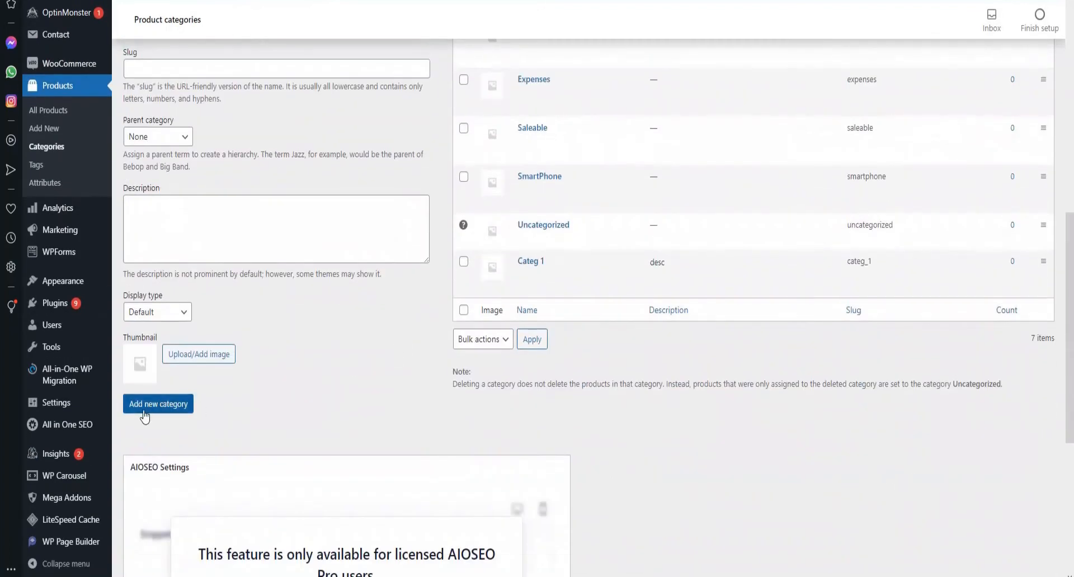
- Create the WooCommerce category Car Parts (slug car-parts), described as including filters
left_click(144, 413)
scroll(263, 359, "up", 3)
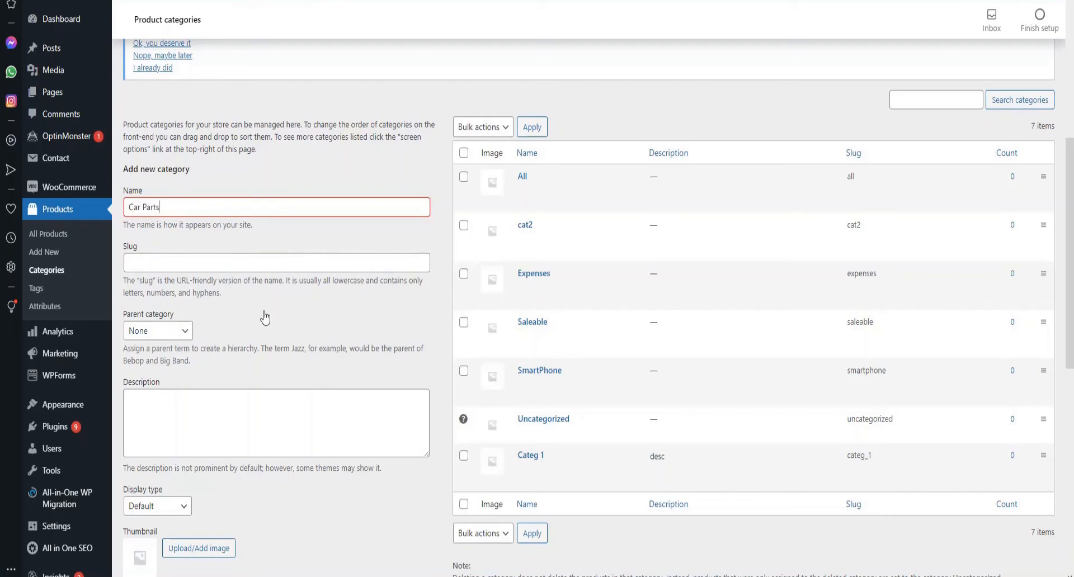
scroll(265, 318, "down", 1)
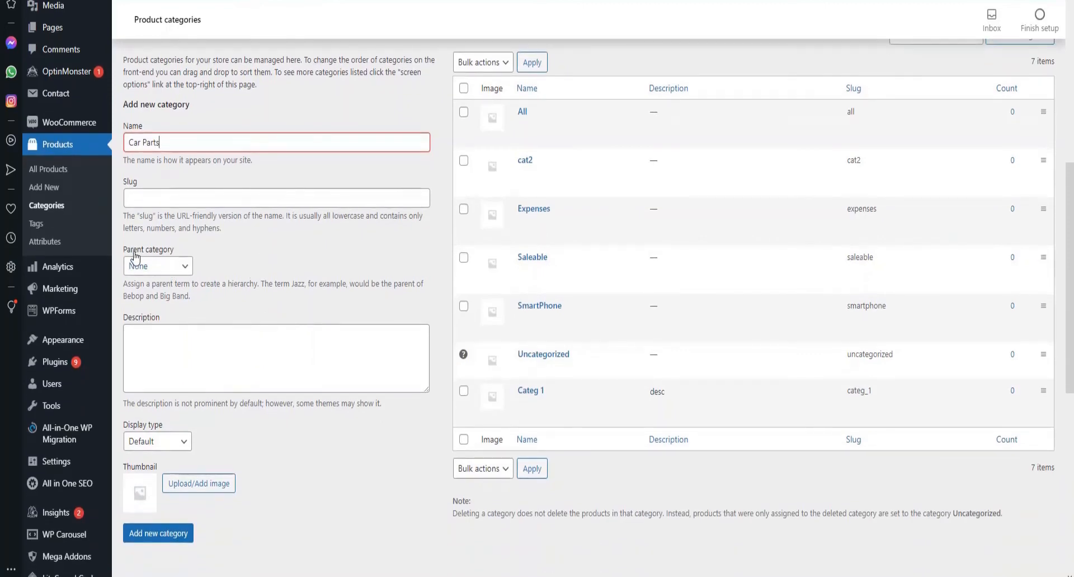
scroll(297, 316, "down", 3)
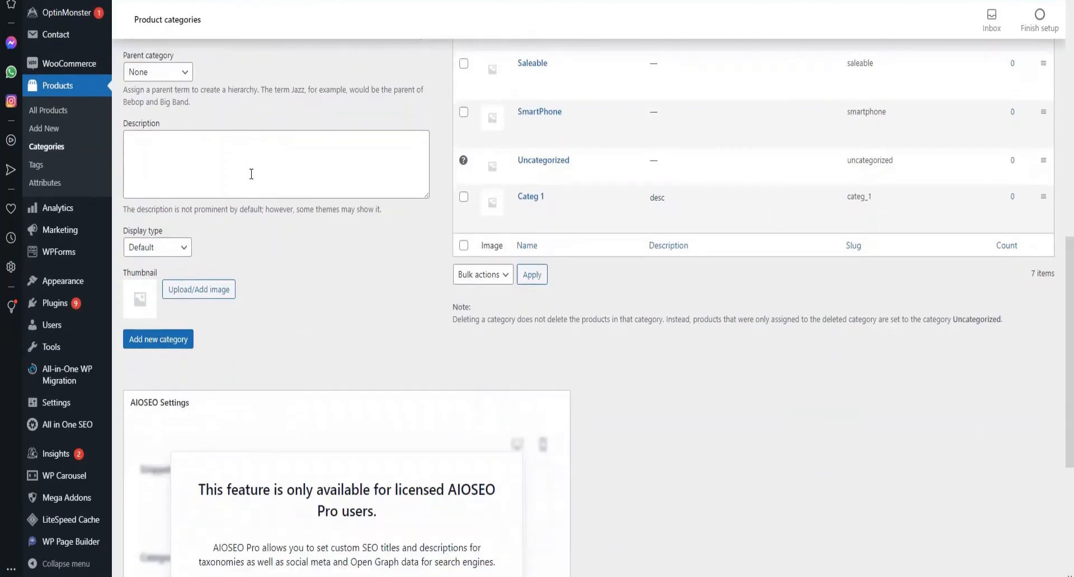
left_click(251, 174)
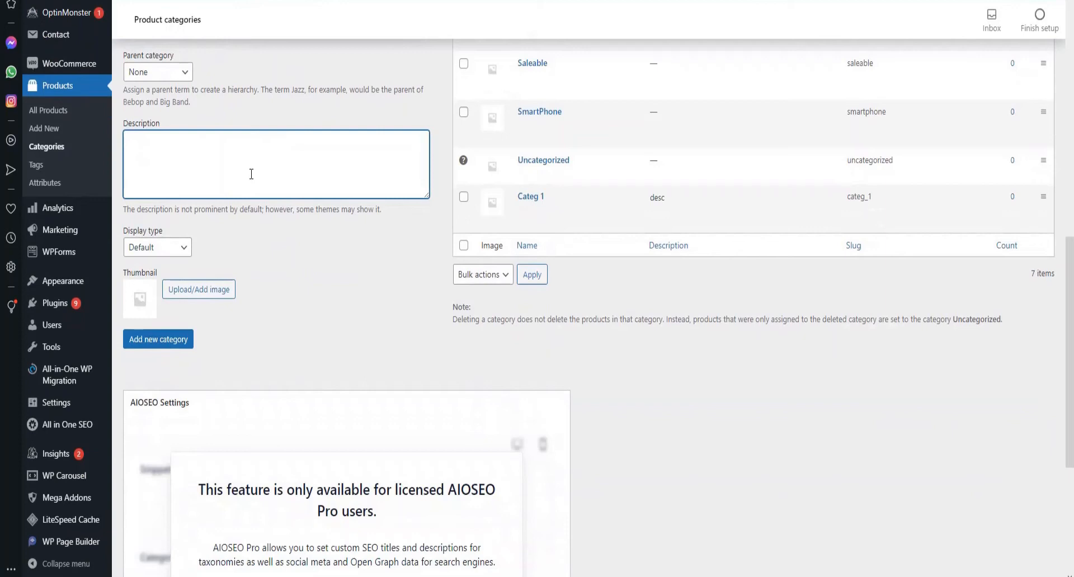
type("Car Parts which includes filters")
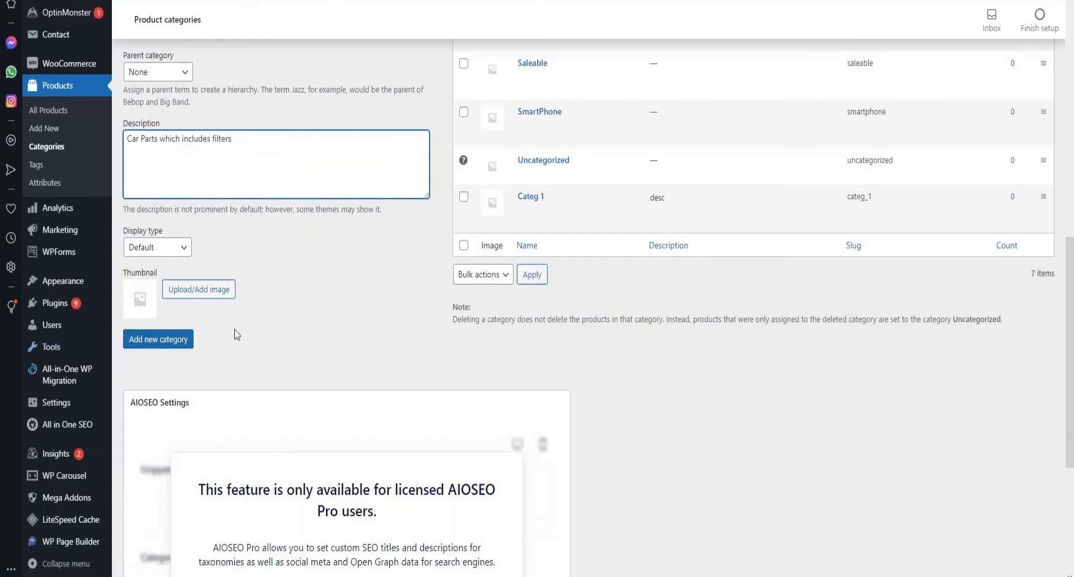
left_click(176, 346)
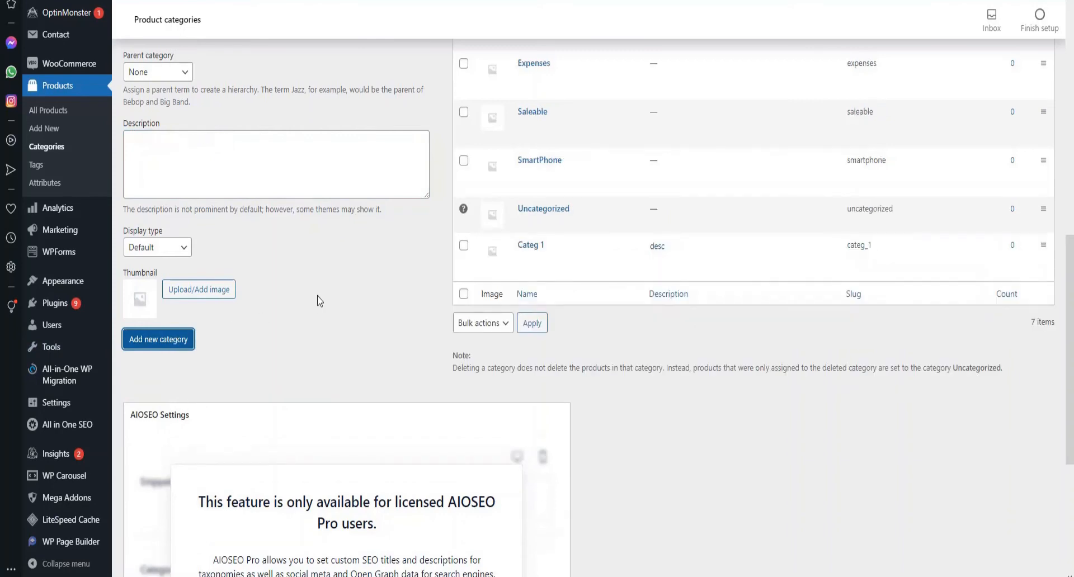
scroll(611, 283, "up", 4)
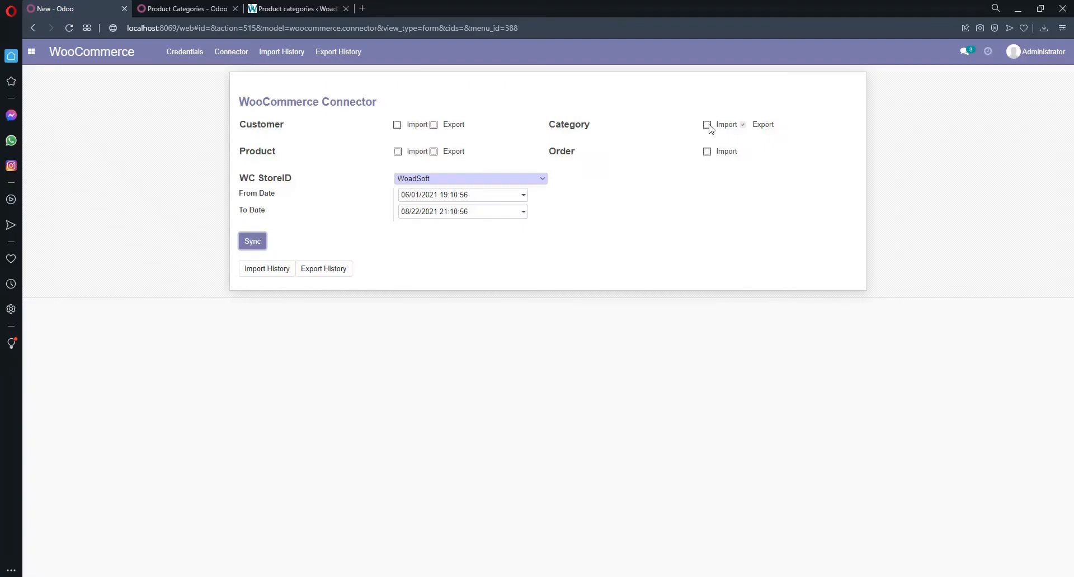
- Tick Category Import on the connector and sync categories from the WoadSoft store
left_click(708, 125)
left_click(255, 241)
- Reload Odoo's Product Categories list to show the imported Car Parts, Categ 1, Uncategorized and cat2
left_click(200, 8)
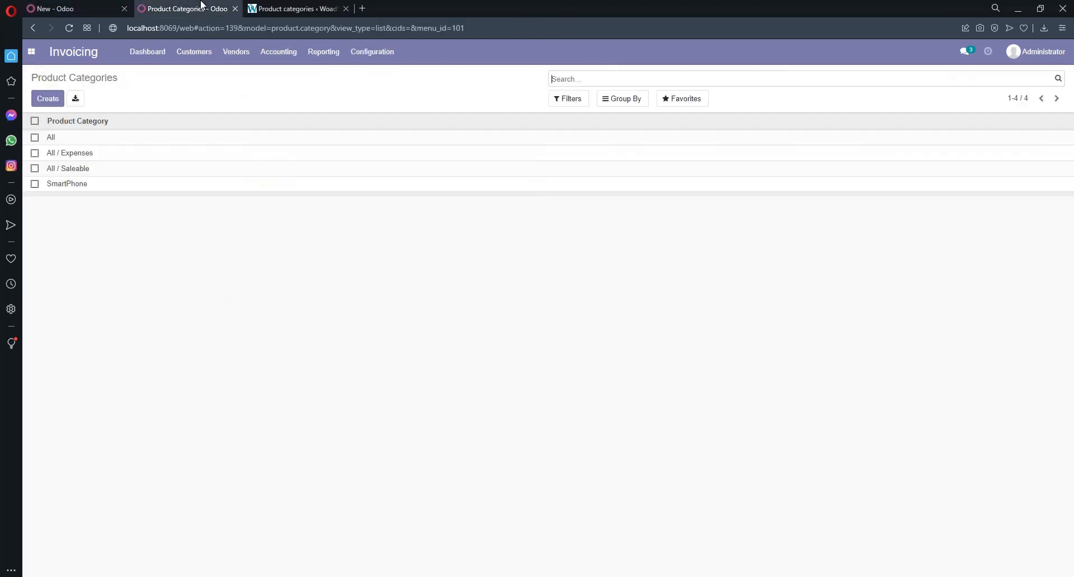
left_click(259, 28)
key("Return")
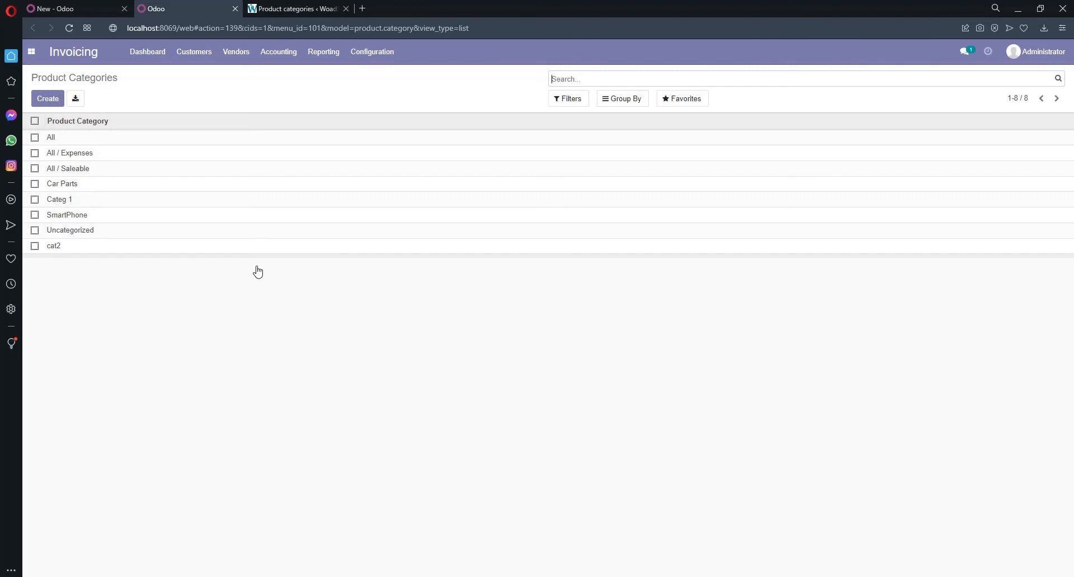
left_click(73, 9)
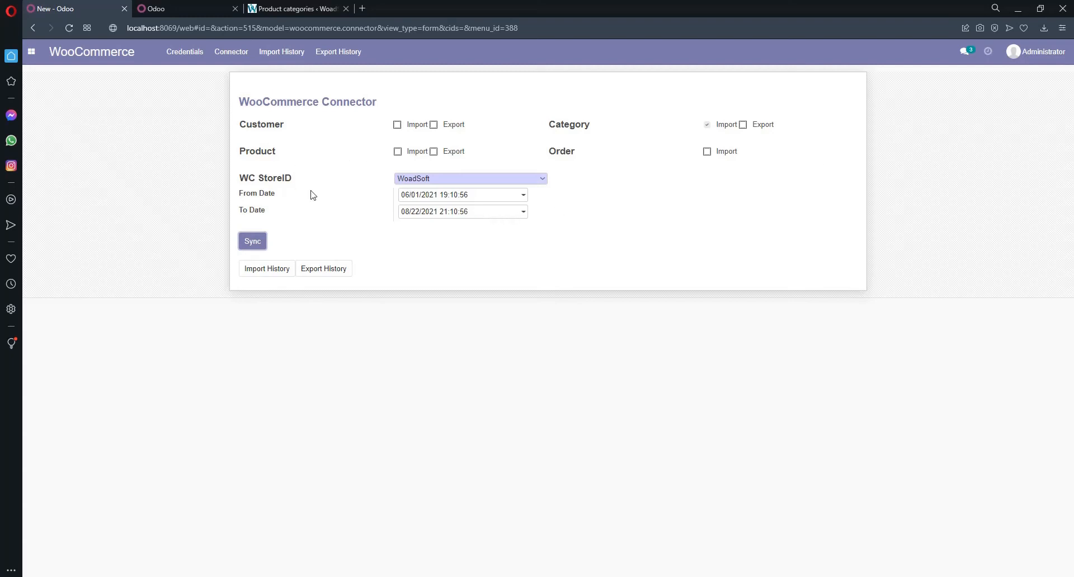
- Review Odoo's product list from the invoicing menu
left_click(220, 9)
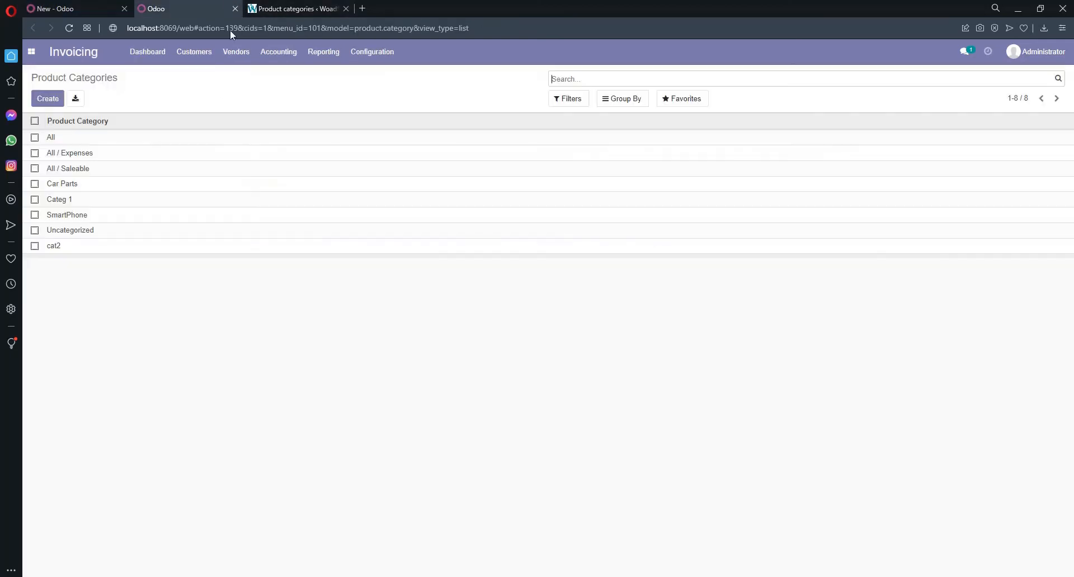
left_click(208, 53)
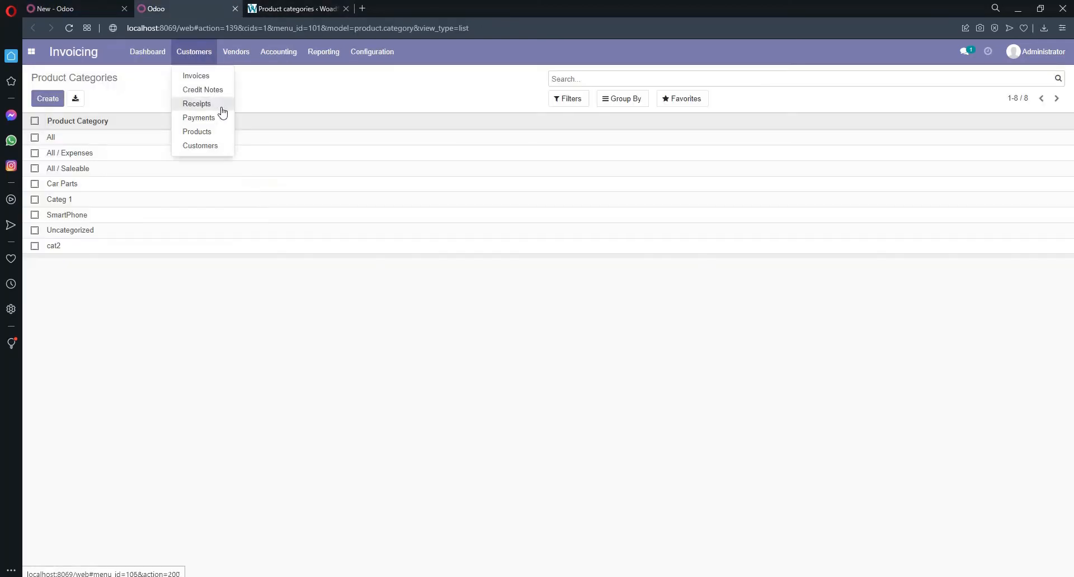
left_click(217, 134)
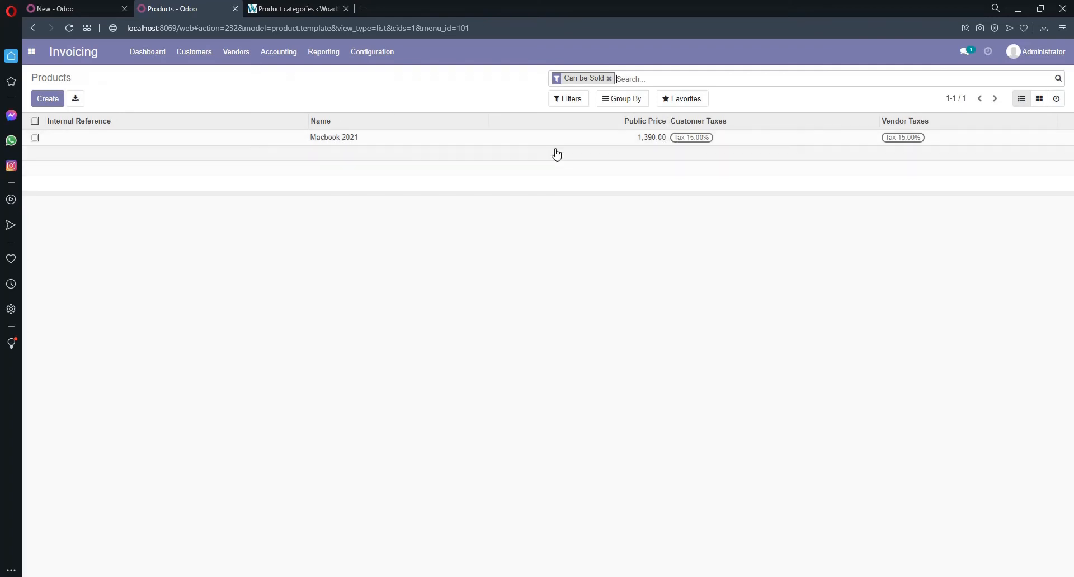
- Enable Product Export, disable Category Import, and sync products to the WoadSoft store
left_click(56, 6)
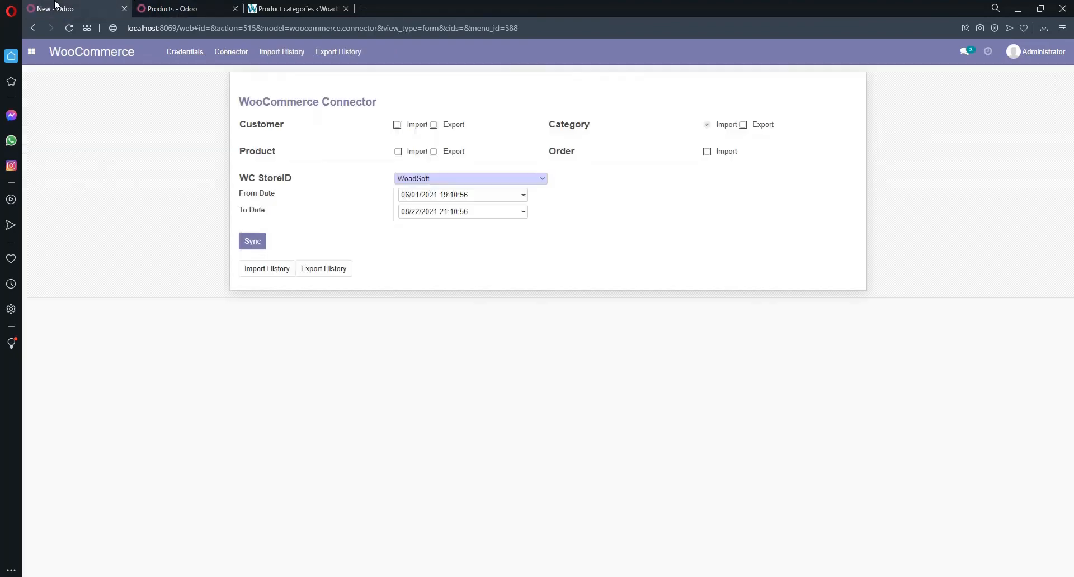
left_click(434, 151)
left_click(712, 128)
left_click(256, 243)
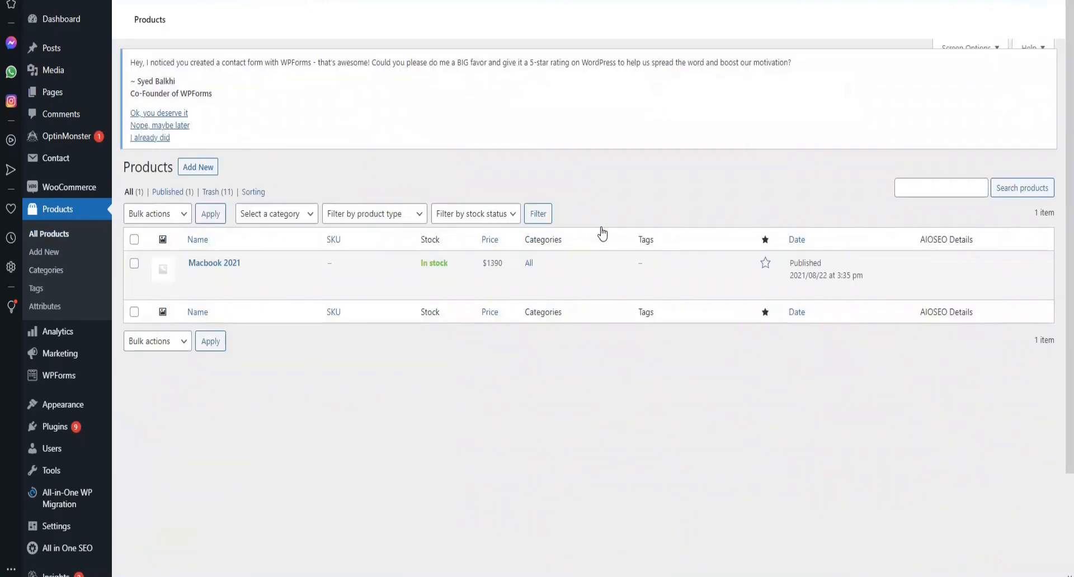
- Verify Macbook 2021 ($1390, in stock) is listed in All Products, then add a new product
mouse_move(265, 274)
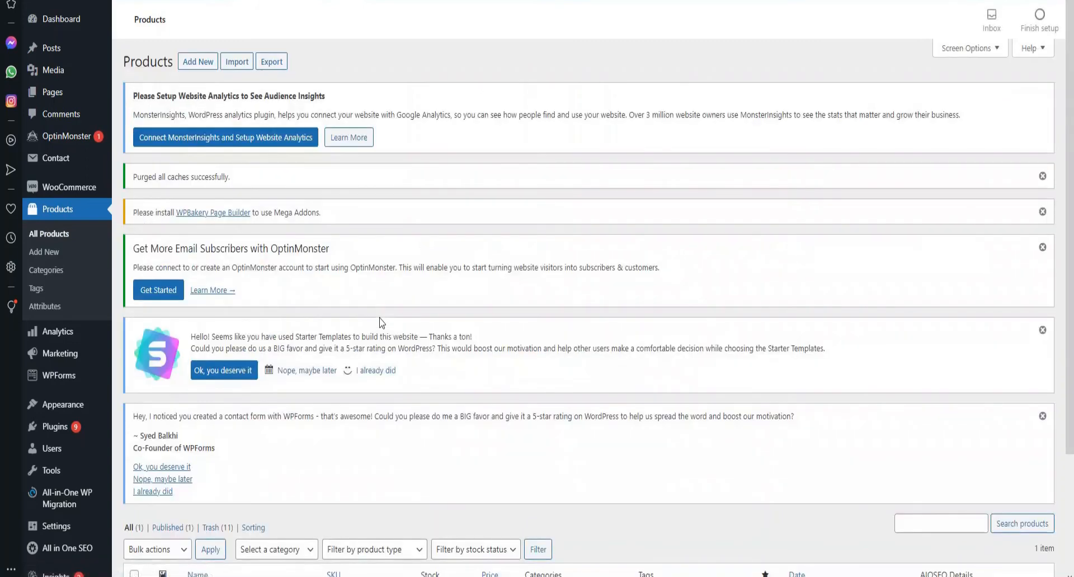
scroll(381, 322, "down", 3)
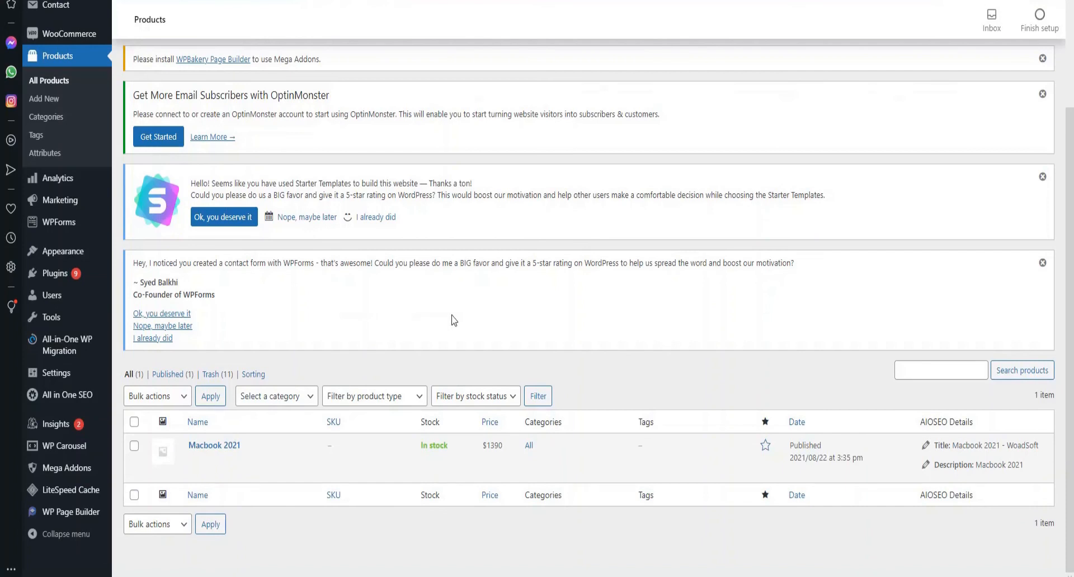
scroll(453, 321, "up", 3)
left_click(197, 62)
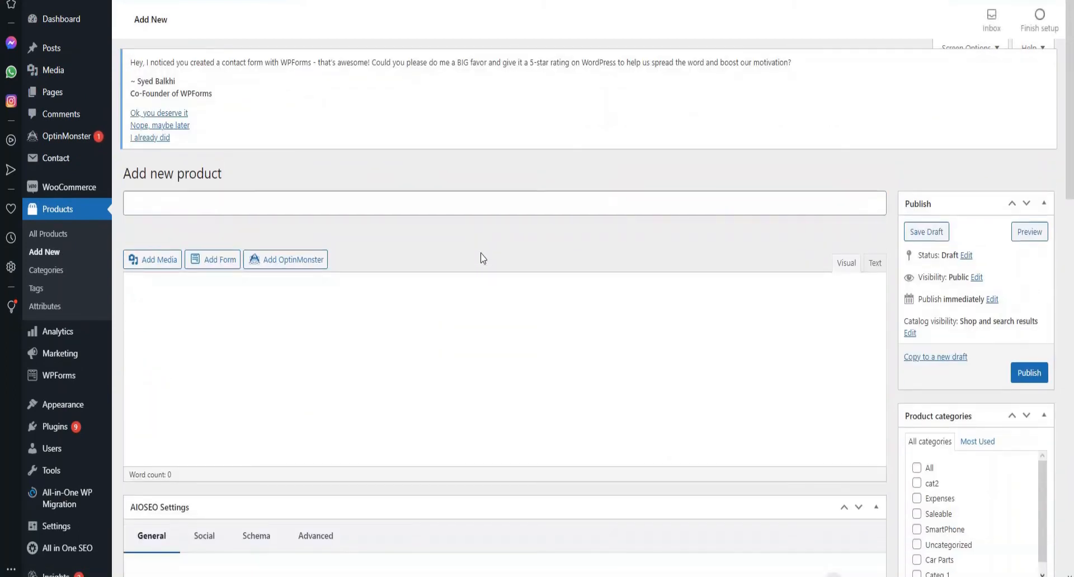
- Title the new product AirBuds and assign it to the SmartPhone category
left_click(440, 204)
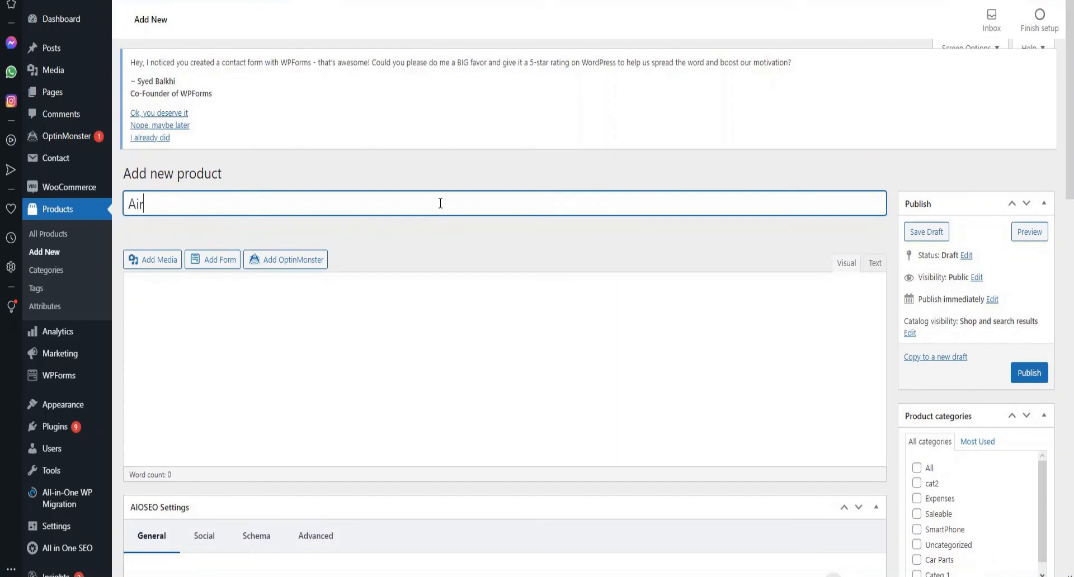
type("AirBuds")
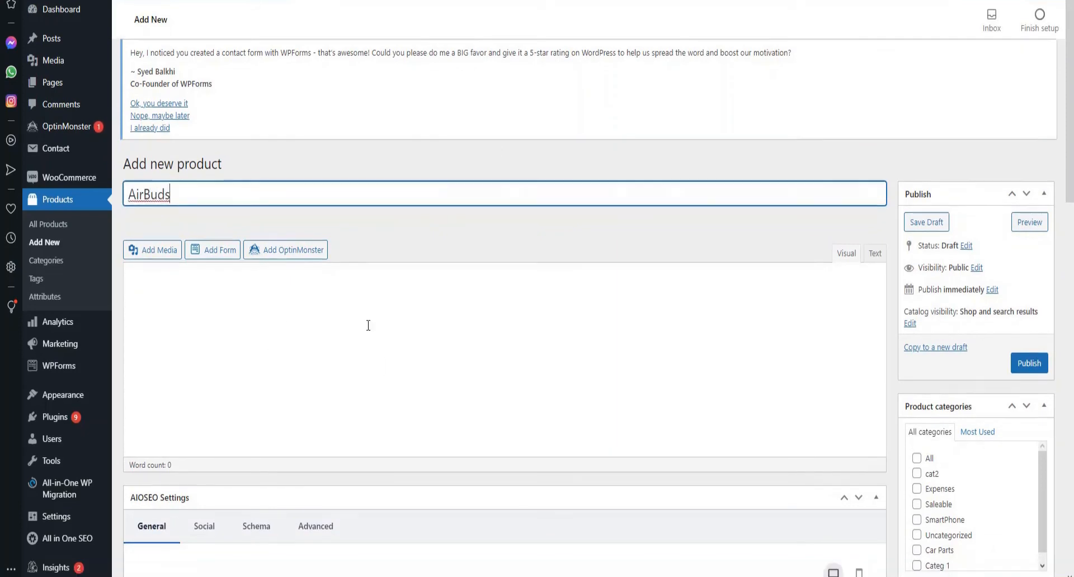
scroll(366, 324, "down", 3)
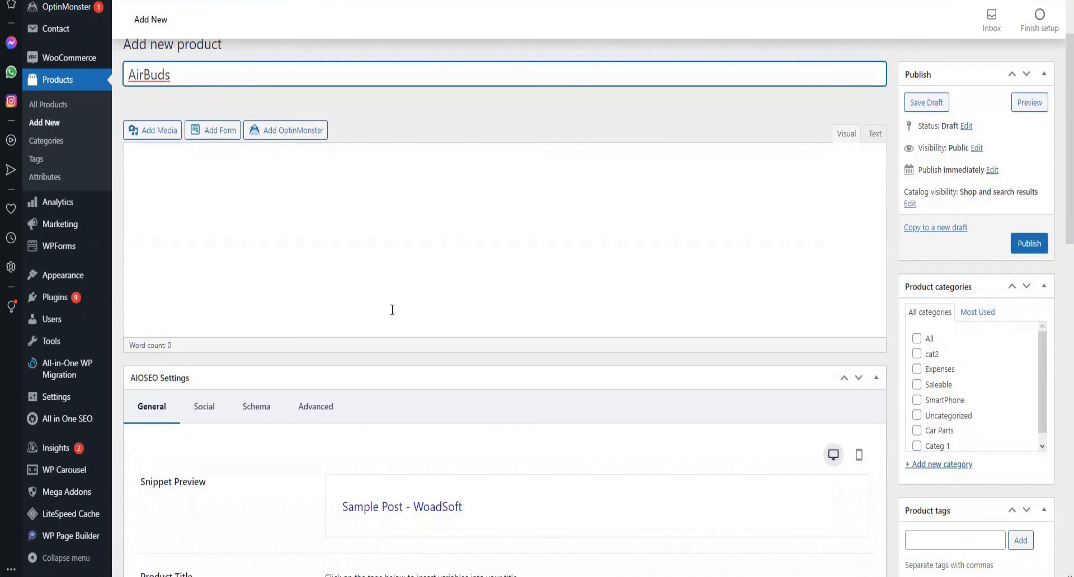
scroll(419, 286, "down", 7)
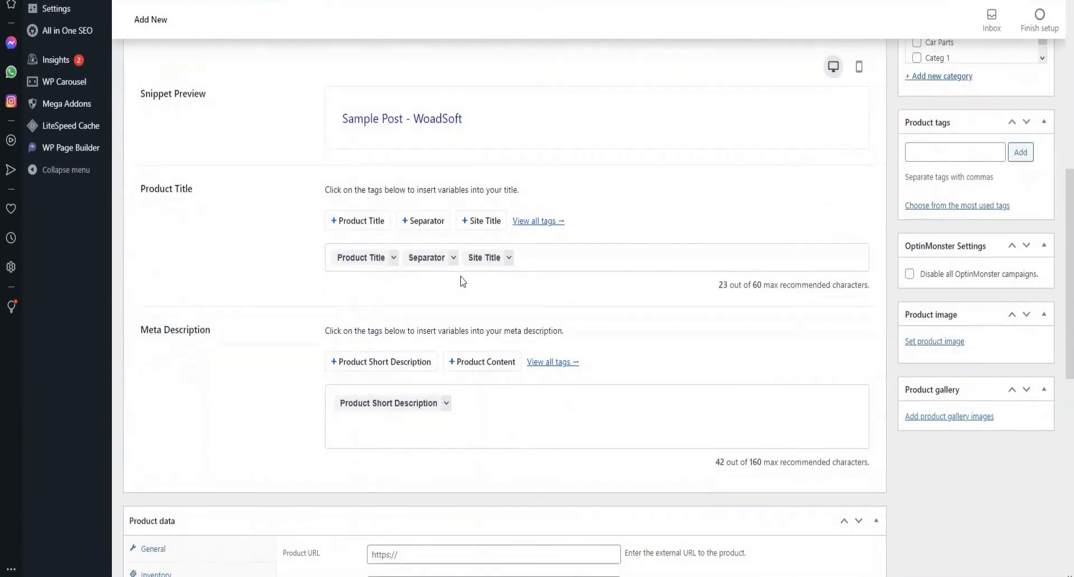
scroll(380, 336, "down", 1)
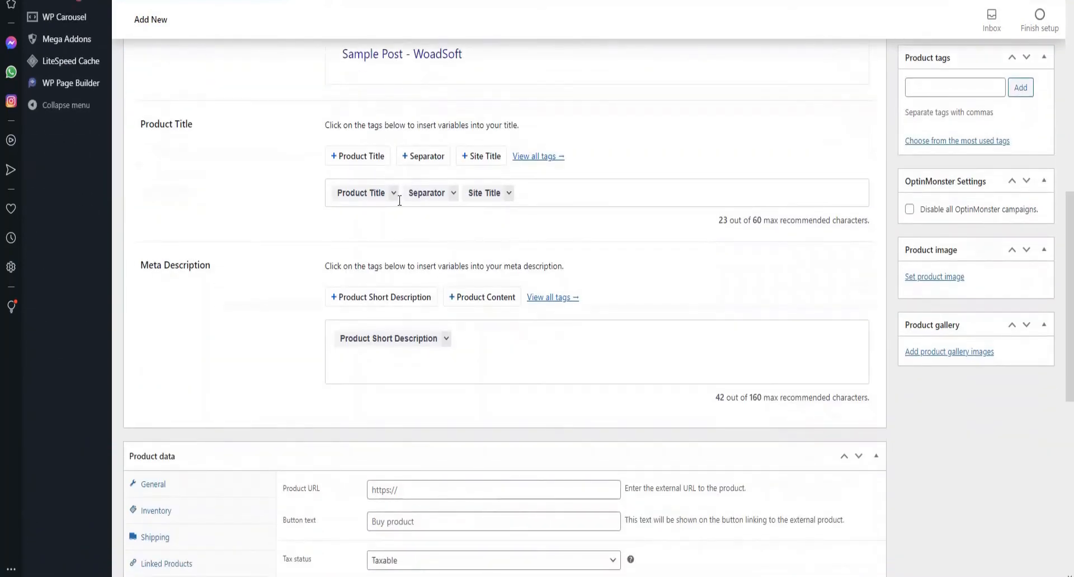
scroll(447, 242, "down", 2)
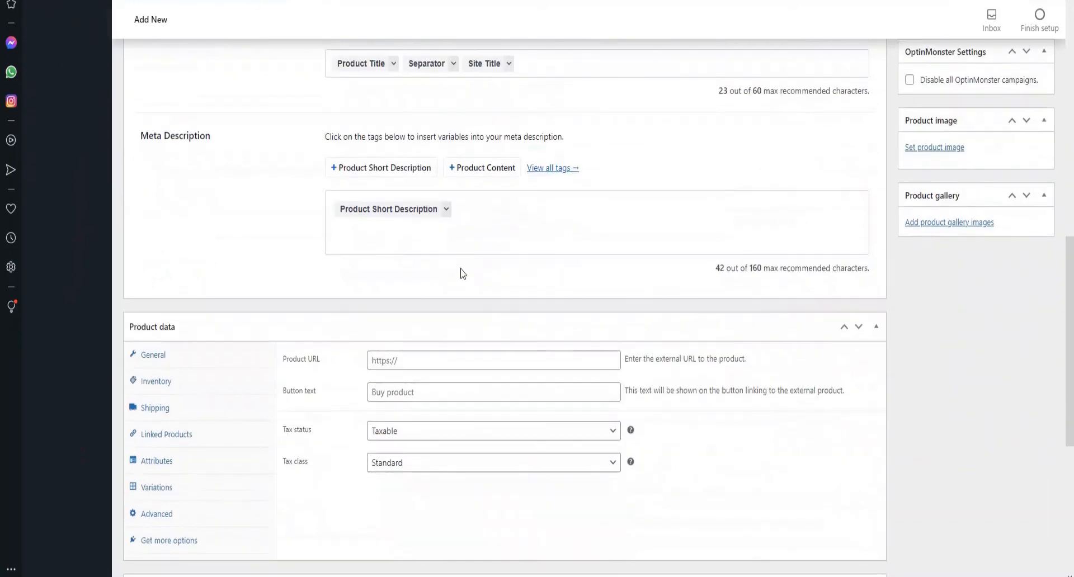
scroll(467, 286, "down", 5)
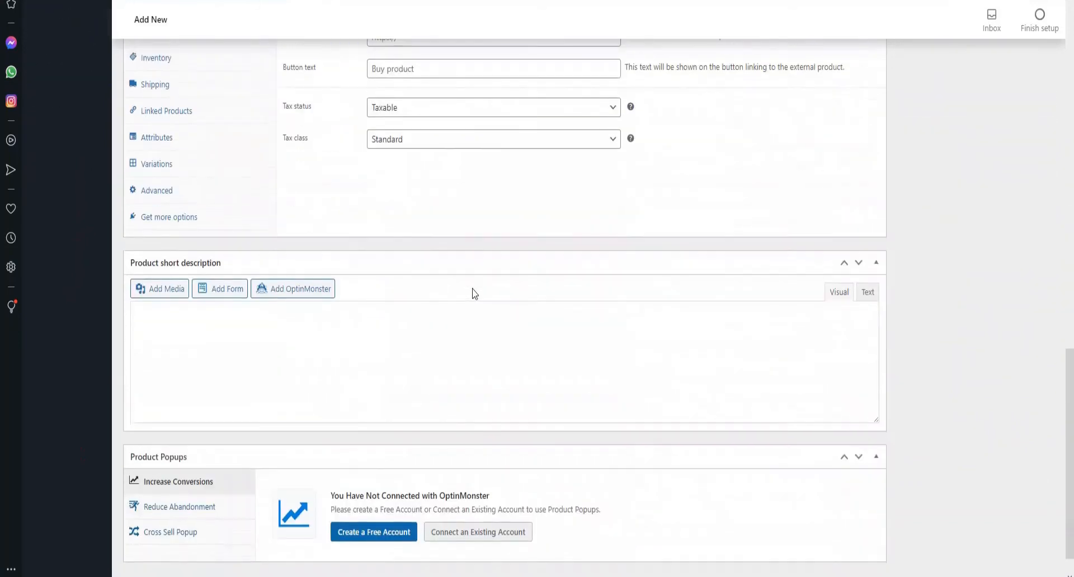
scroll(474, 293, "up", 8)
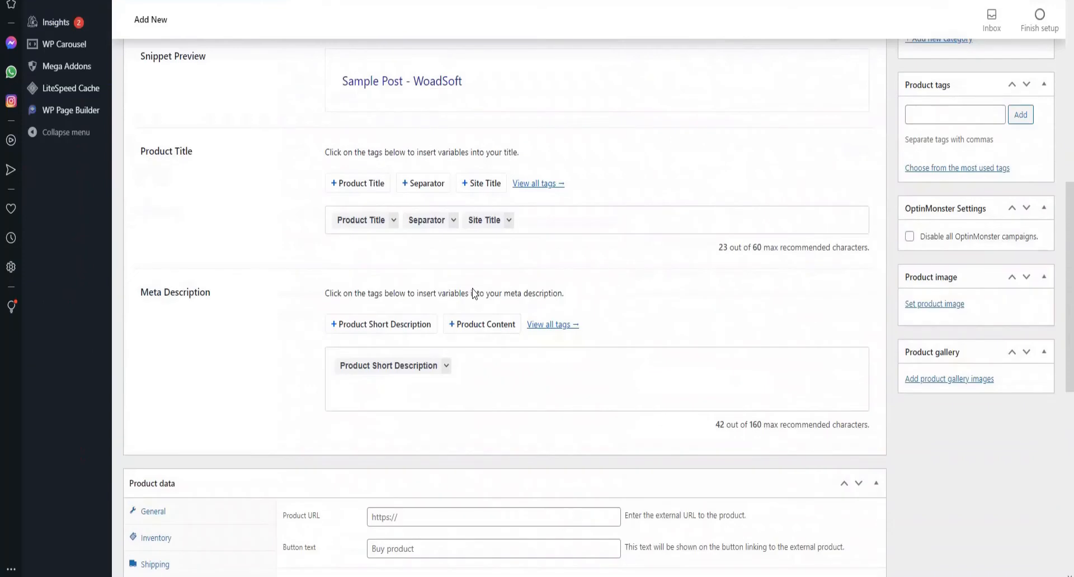
scroll(990, 250, "up", 5)
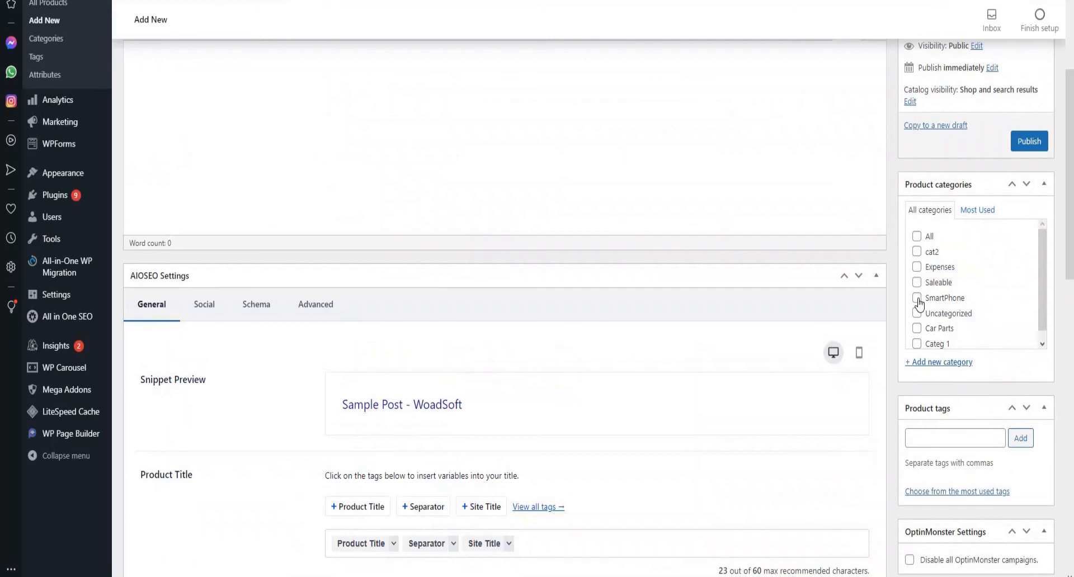
left_click(917, 298)
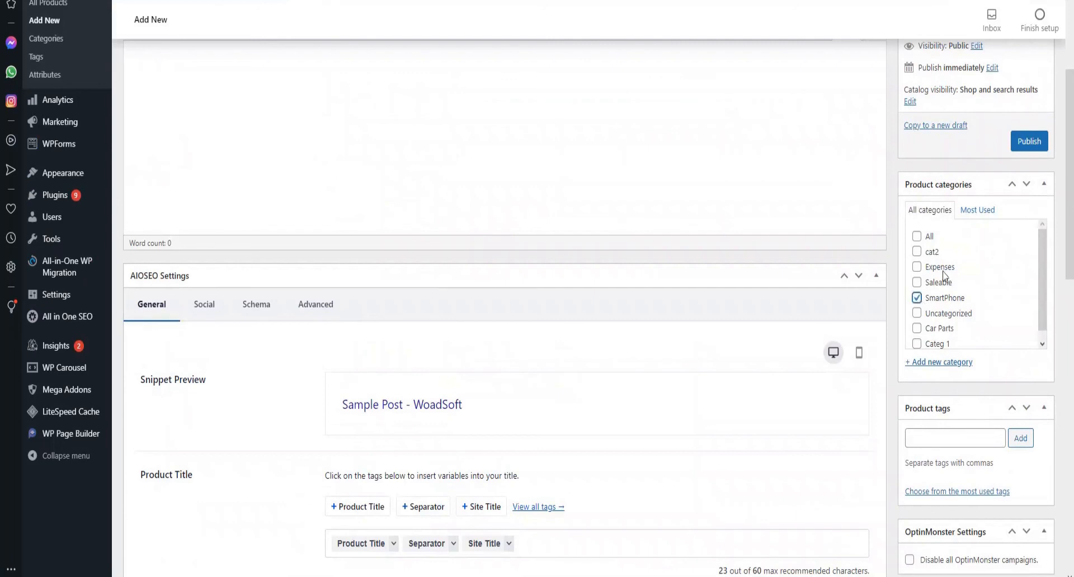
left_click(917, 299)
- Publish AirBuds and sort the All Products list by price
scroll(958, 286, "up", 3)
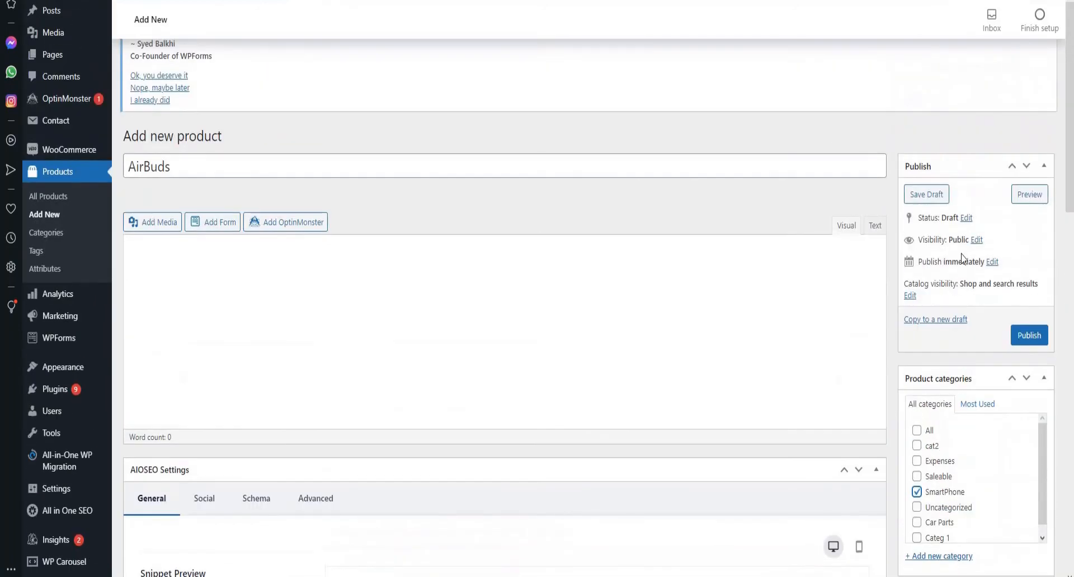
left_click(1031, 339)
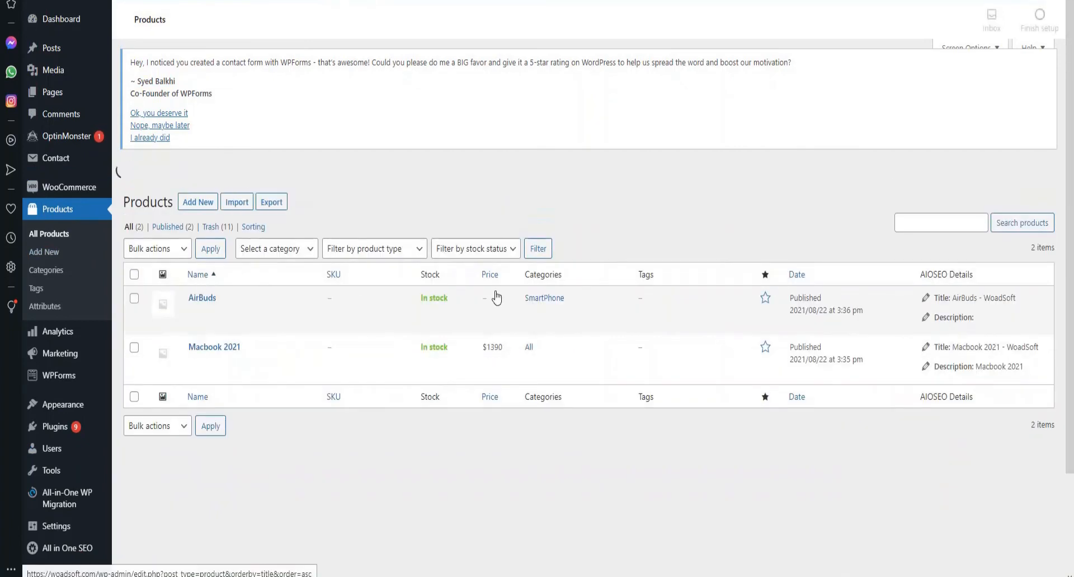
left_click(492, 275)
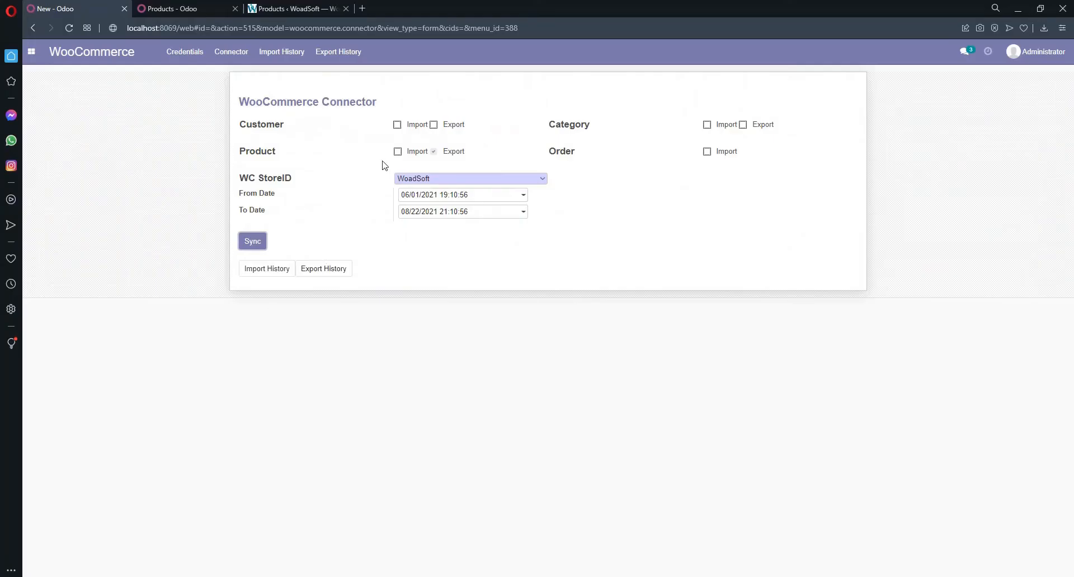
- Switch the connector from Product Export to Product Import and sync with WoadSoft
left_click(397, 151)
left_click(251, 243)
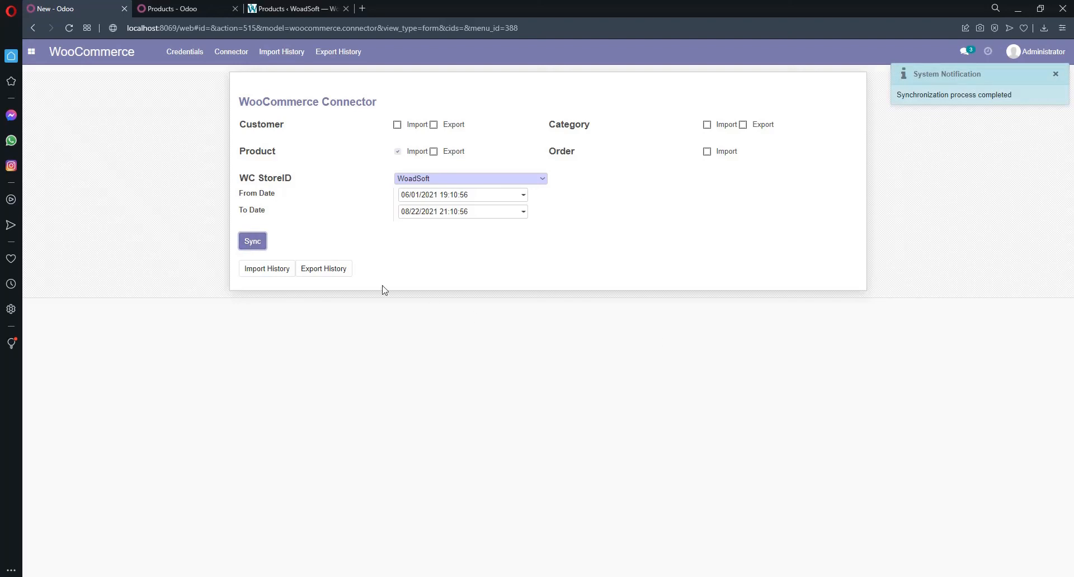
left_click(168, 8)
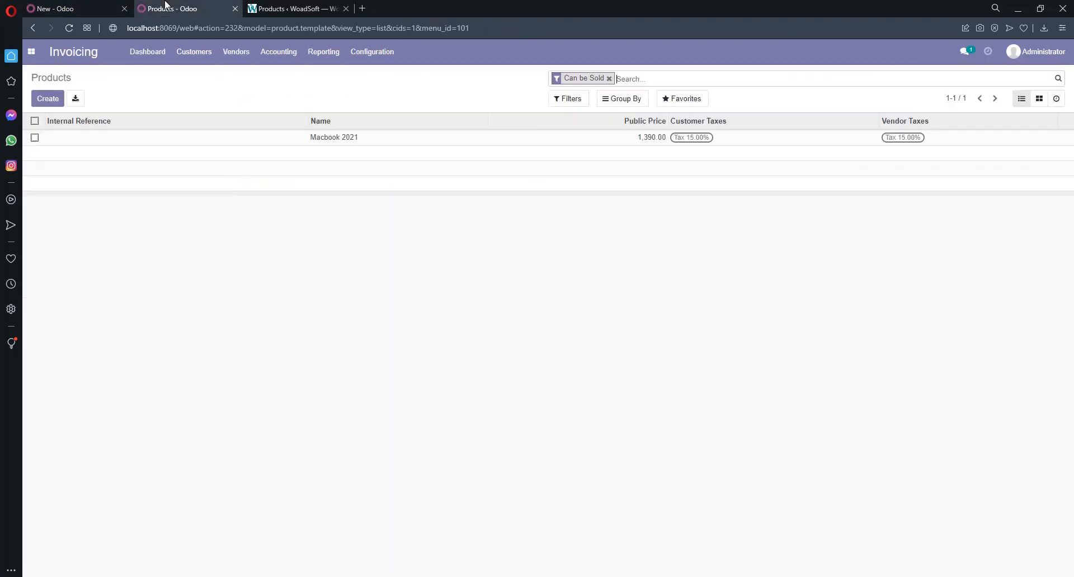
left_click(225, 27)
key("Return")
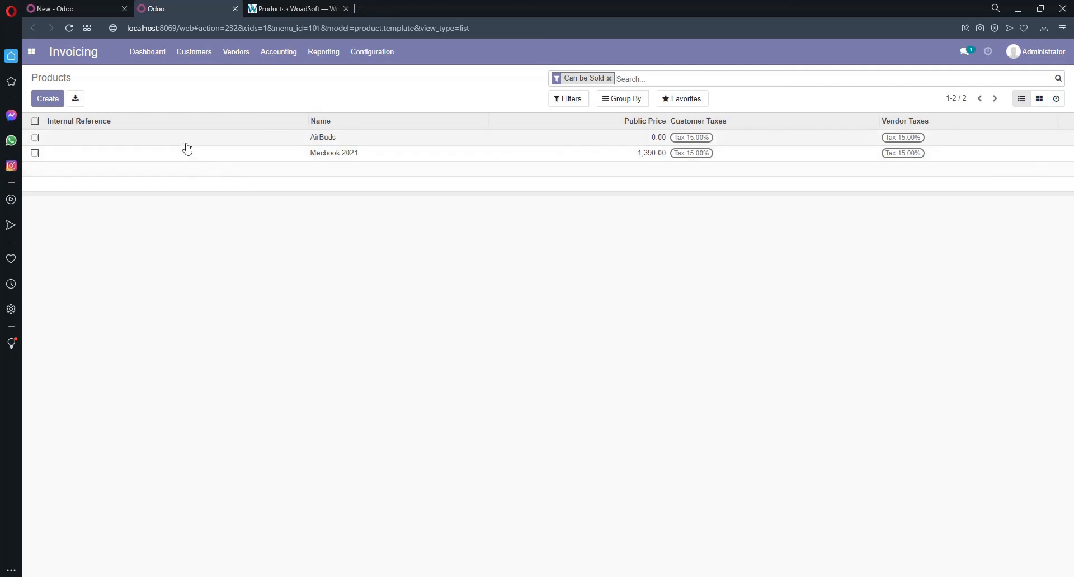
left_click(45, 6)
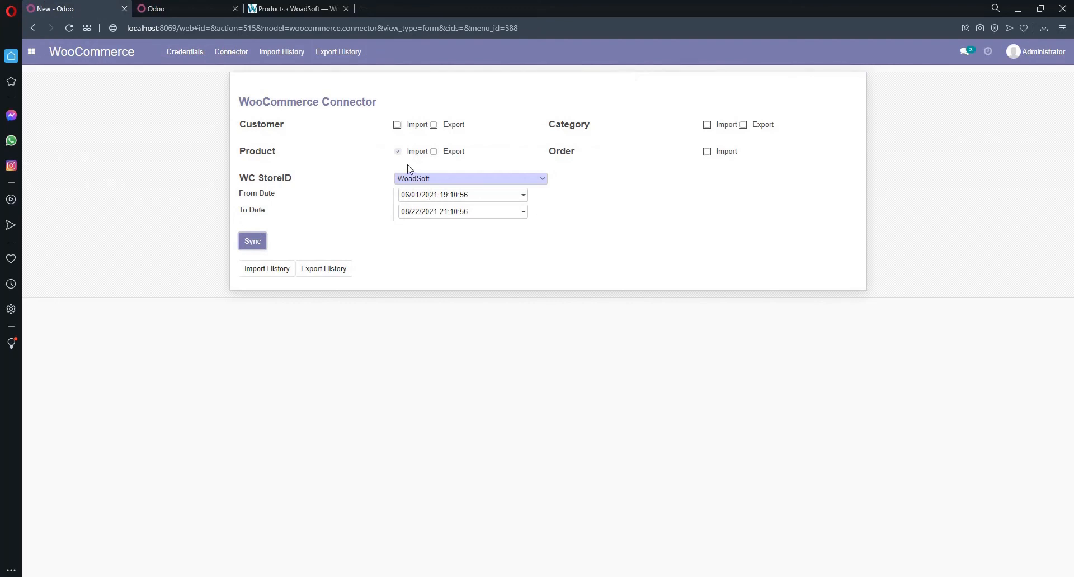
- Untick Product Import on the WooCommerce Connector form
left_click(397, 151)
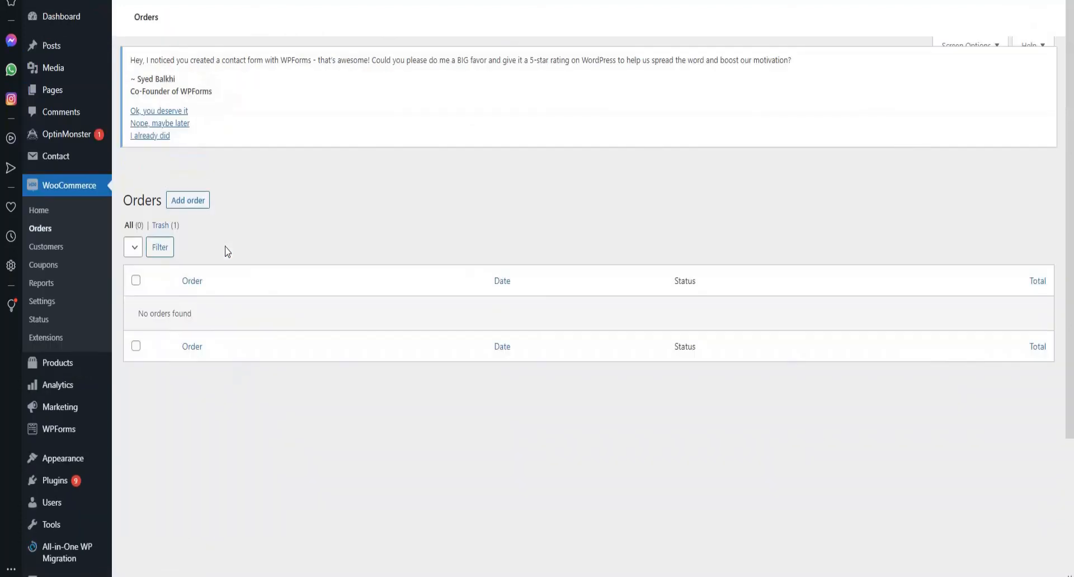
- Scroll through the empty WooCommerce Orders page before adding order #1845
scroll(212, 334, "down", 3)
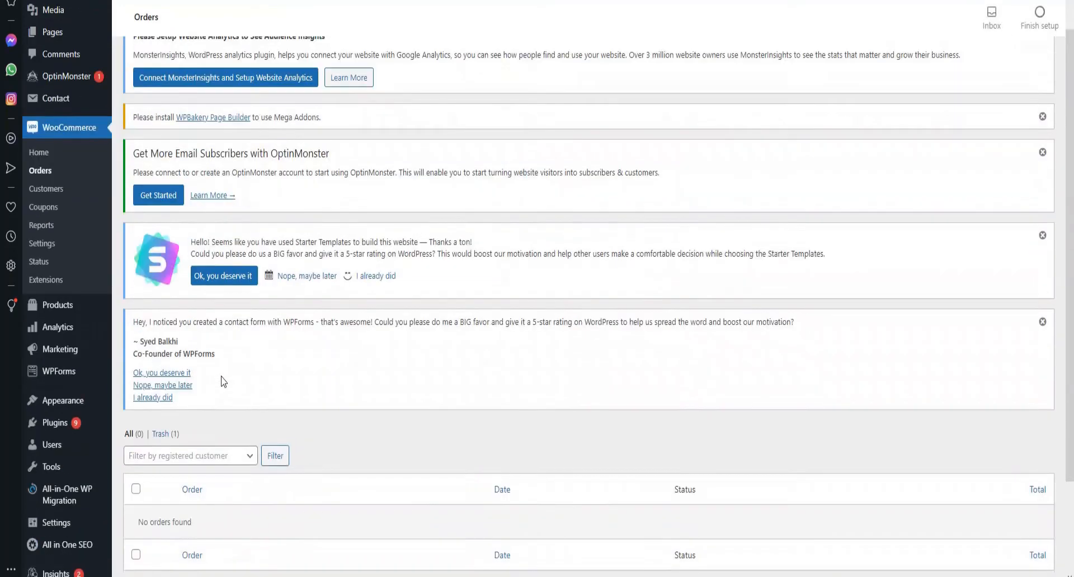
scroll(212, 347, "up", 1)
scroll(211, 344, "up", 3)
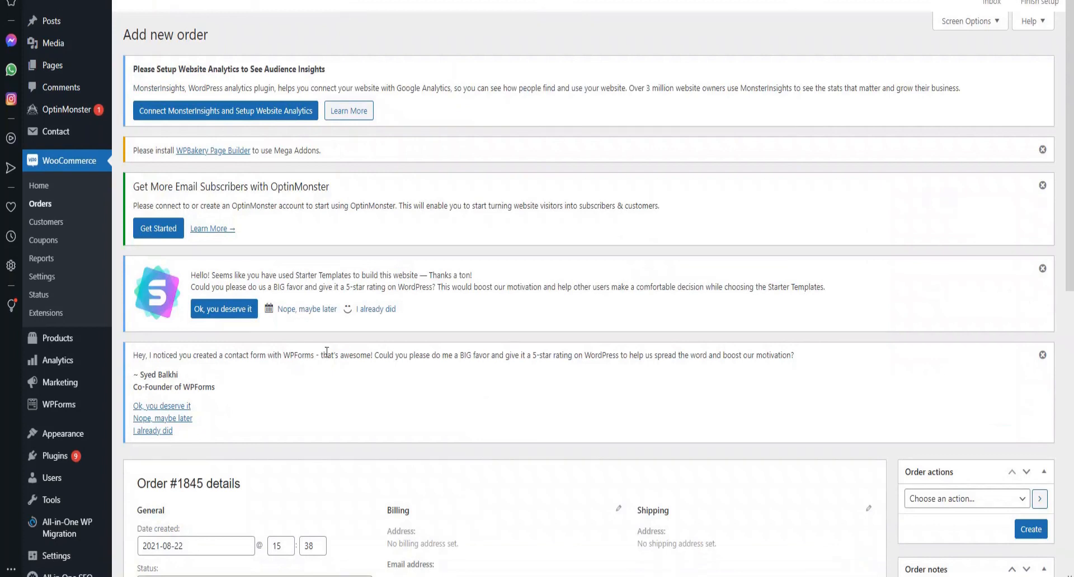
scroll(328, 351, "down", 8)
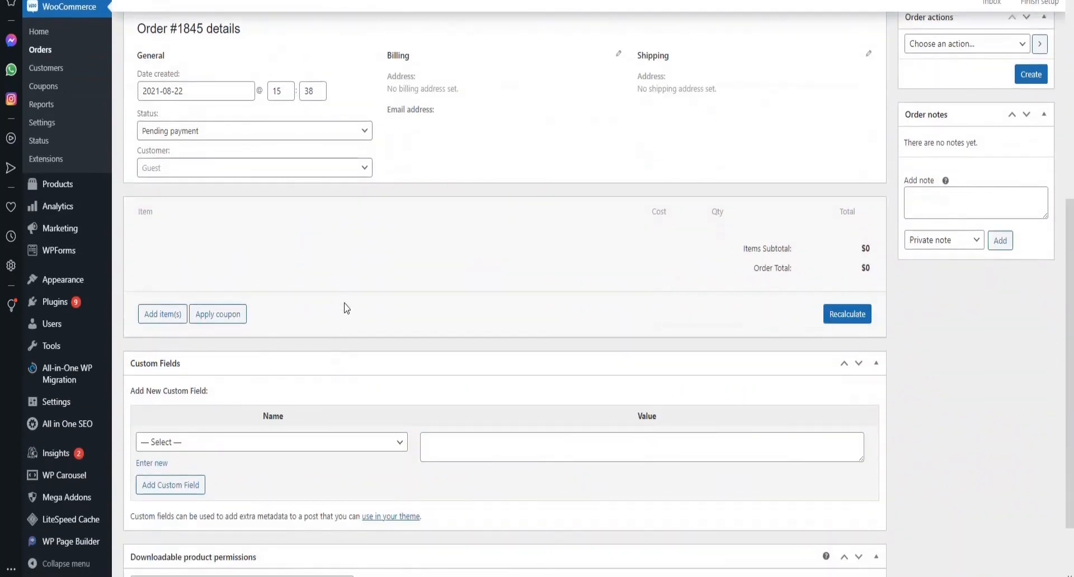
scroll(333, 263, "up", 3)
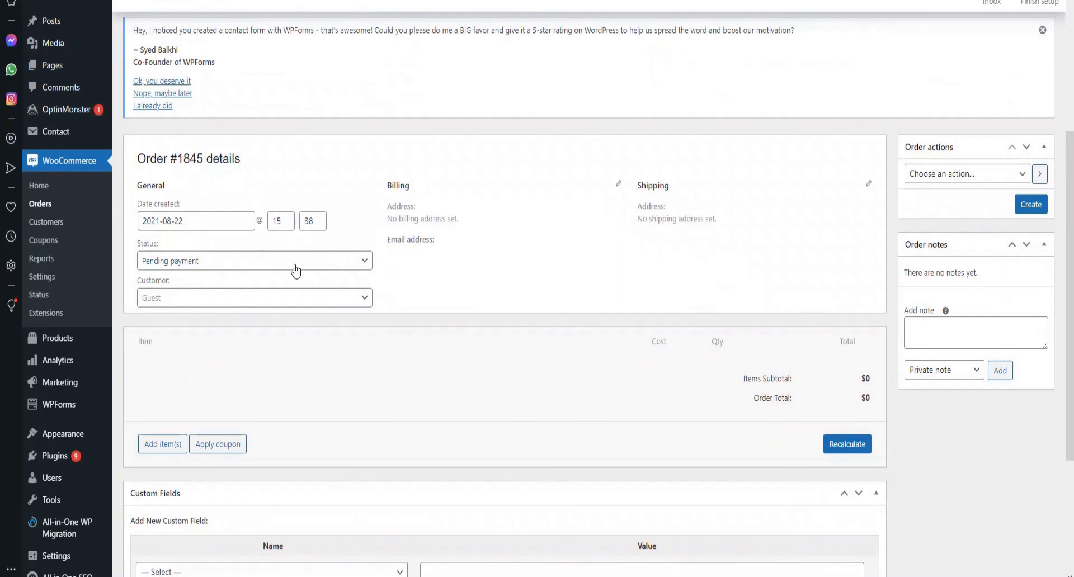
- Search for and assign the registered customer to order #1845, auto-filling billing and shipping
left_click(350, 302)
left_click(262, 320)
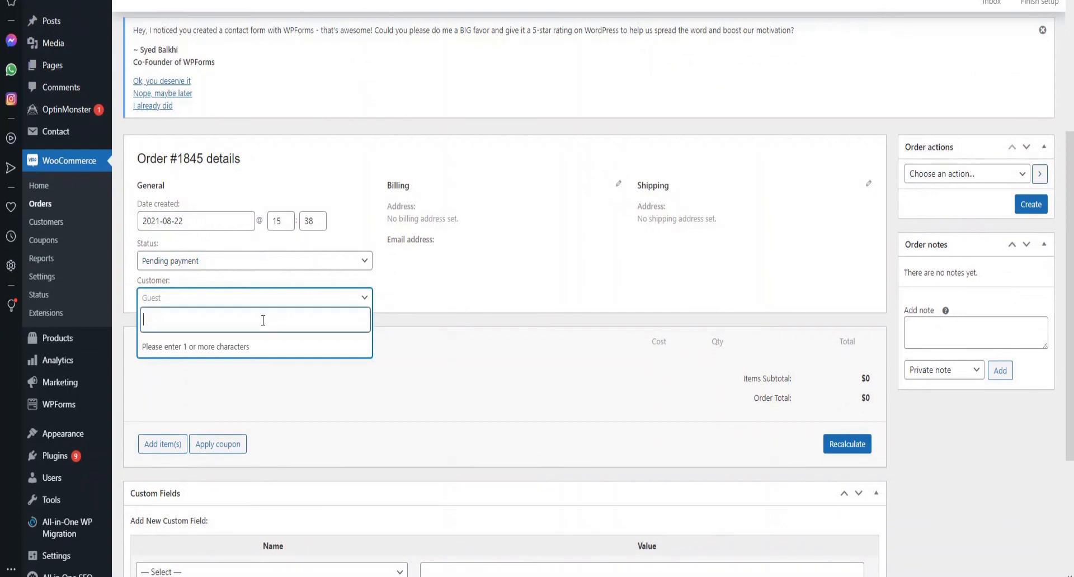
type("king")
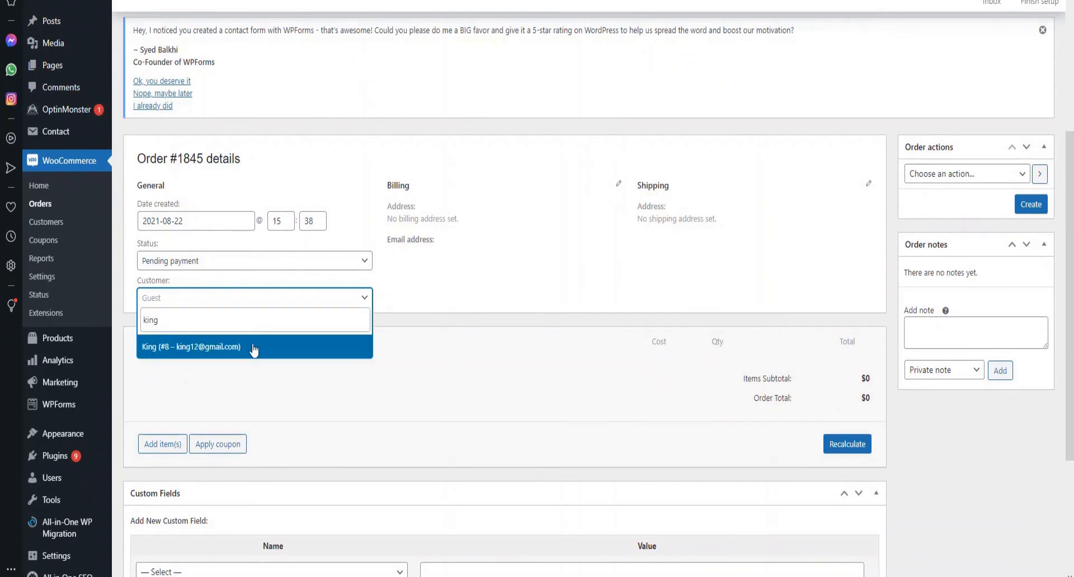
left_click(255, 351)
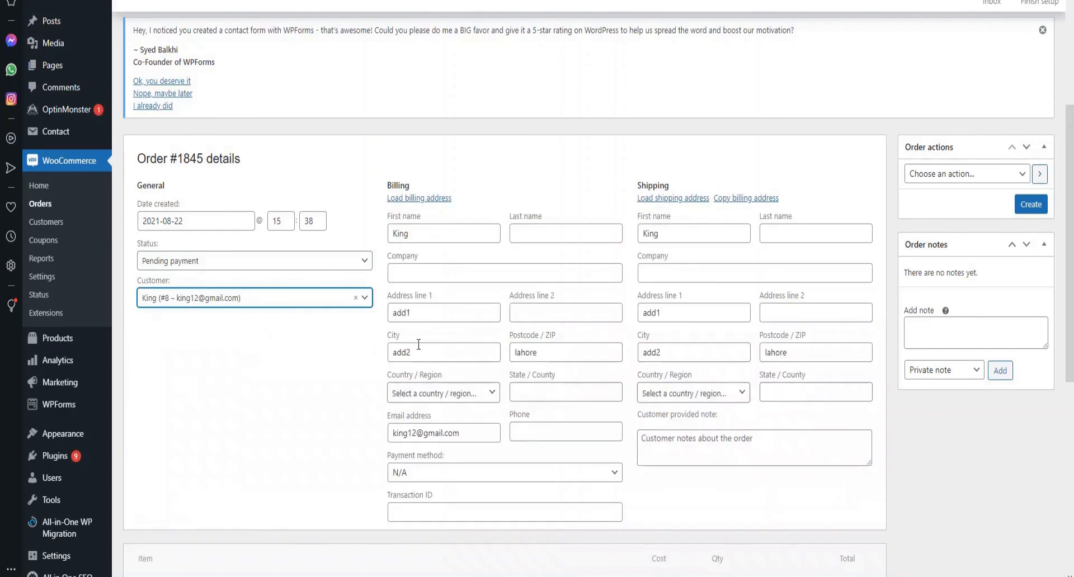
- Begin editing the order's empty line items in the order items panel
scroll(226, 318, "down", 3)
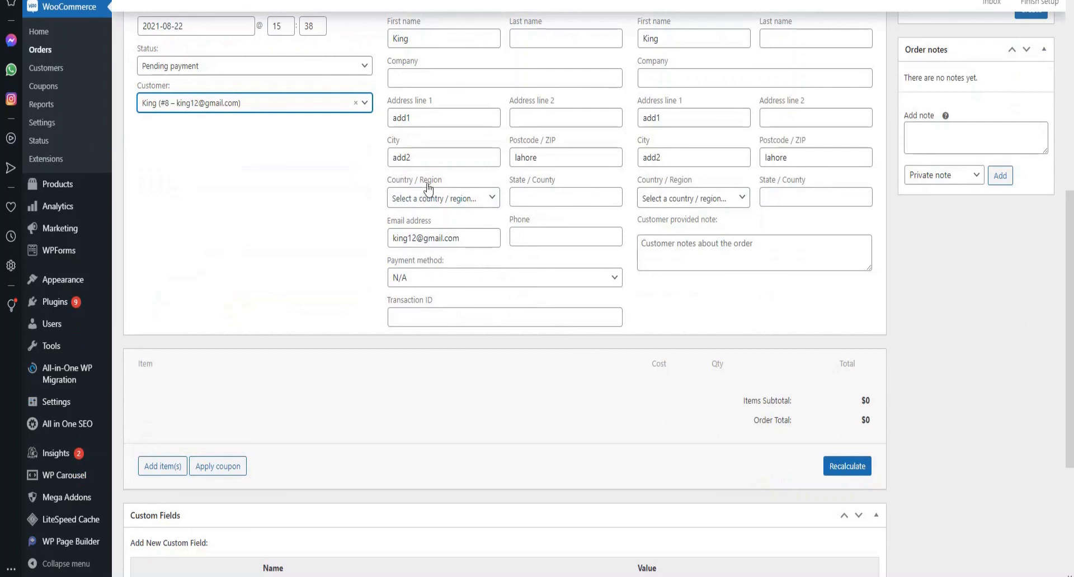
scroll(541, 240, "down", 2)
scroll(541, 240, "up", 6)
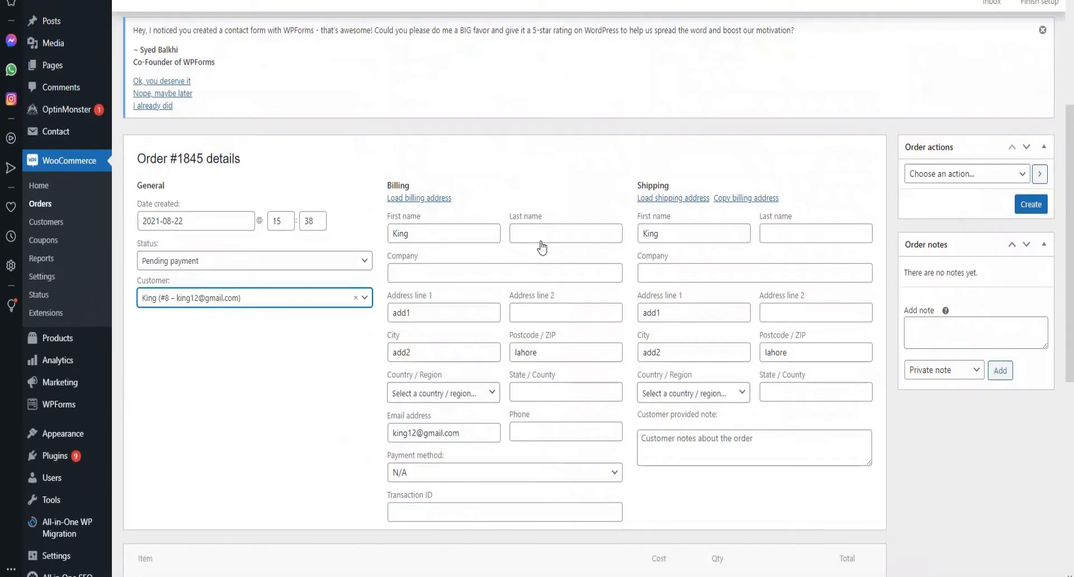
scroll(541, 246, "down", 5)
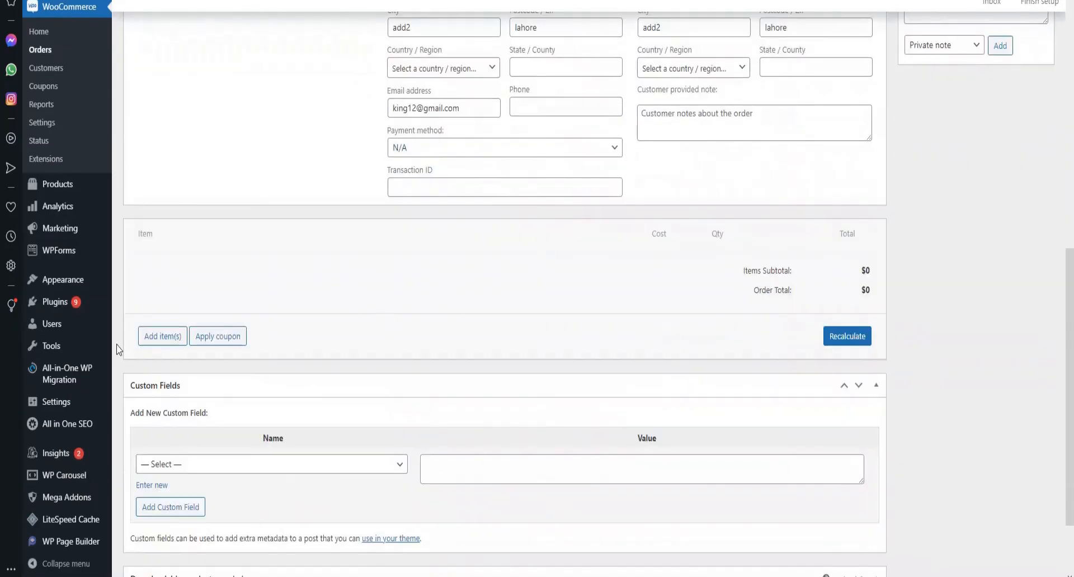
left_click(146, 337)
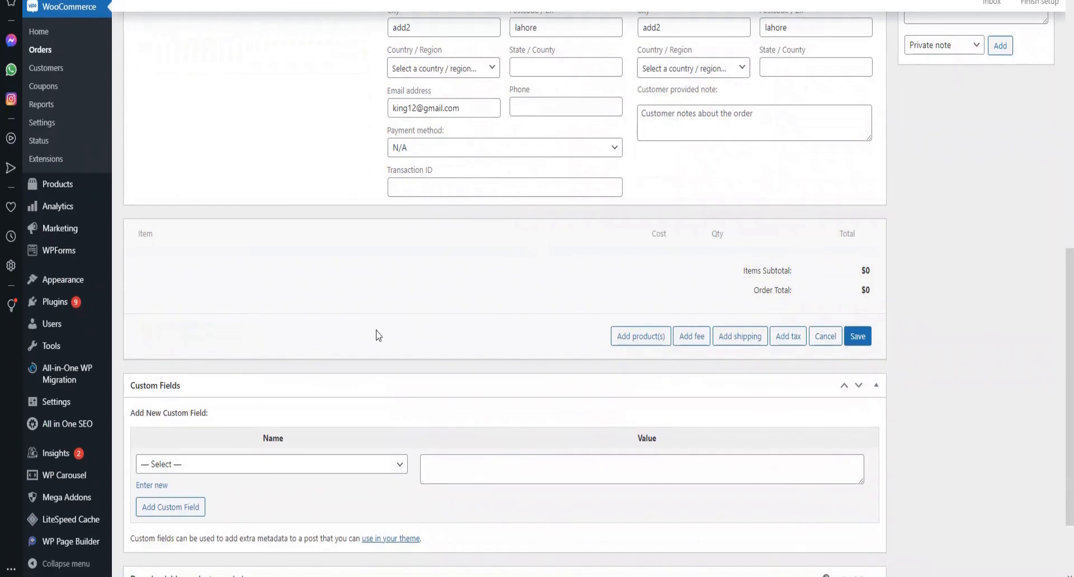
- Add one AirBuds (#1844) as a line item on order #1845
left_click(618, 340)
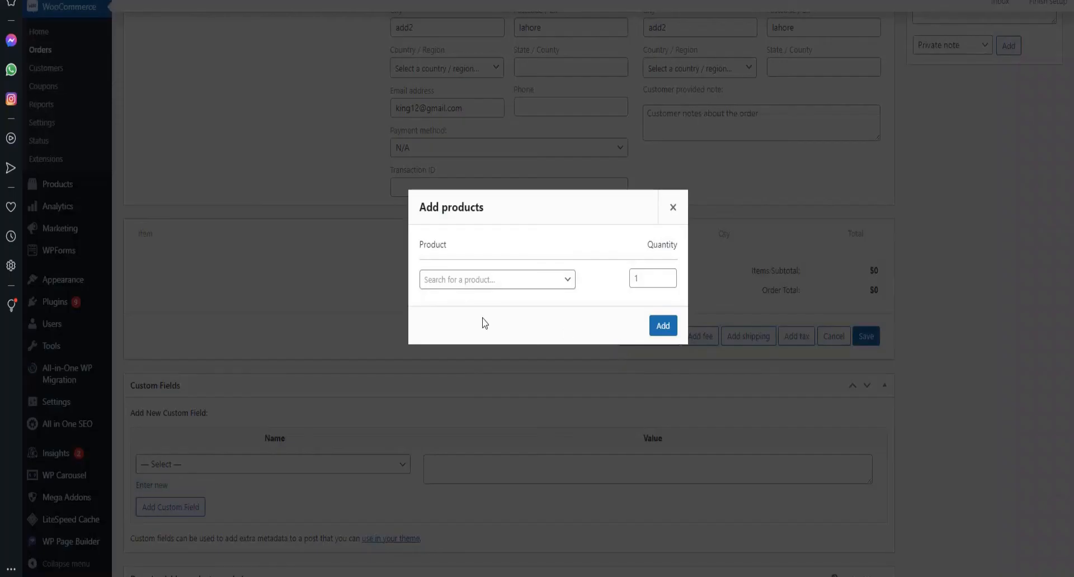
left_click(469, 285)
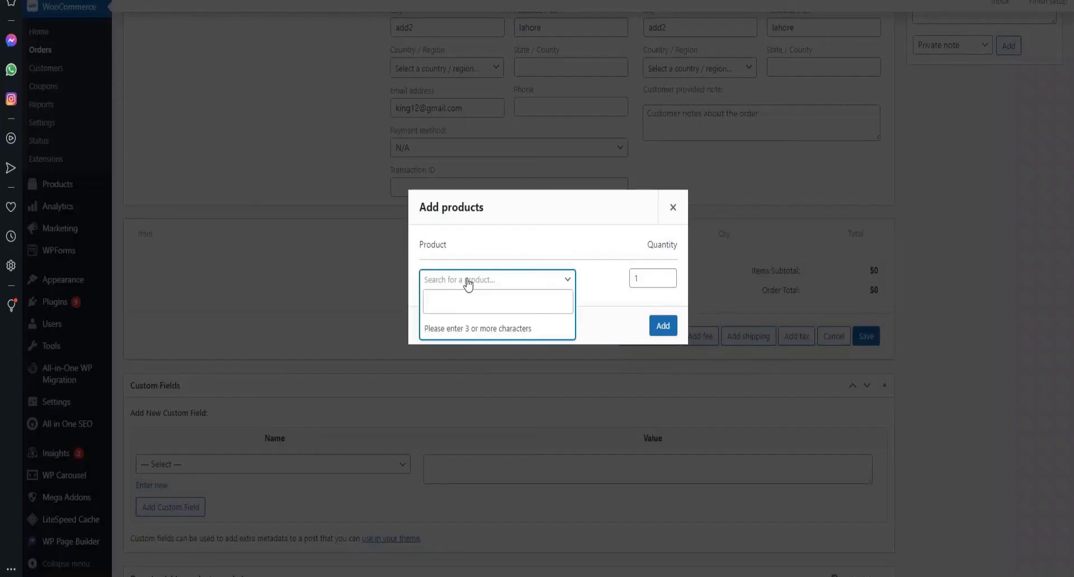
left_click(487, 300)
type("air")
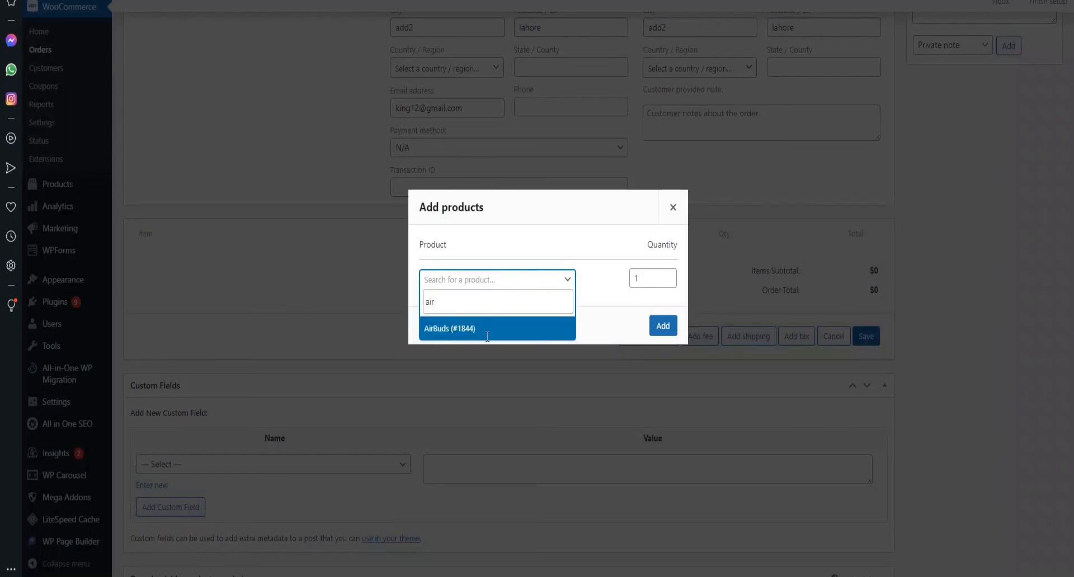
left_click(487, 333)
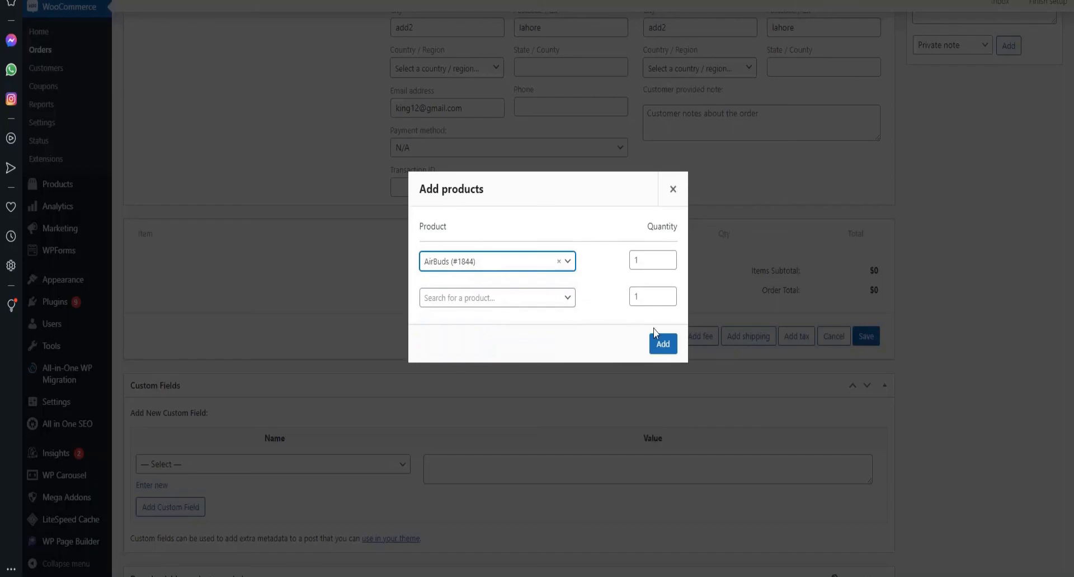
left_click(662, 343)
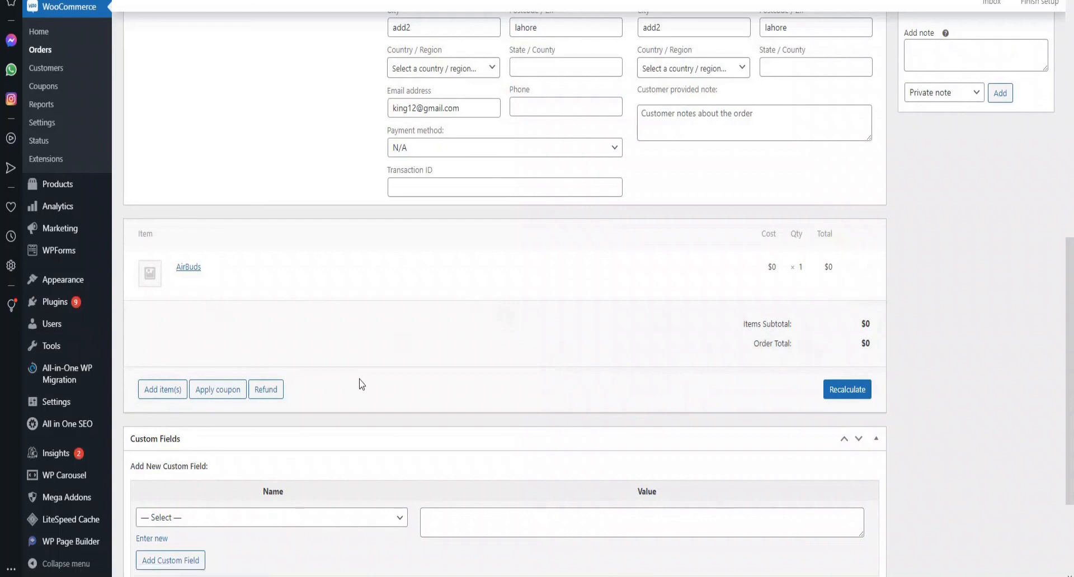
- Add one Macbook 2021 (#1843) as a second line item on the order
left_click(159, 391)
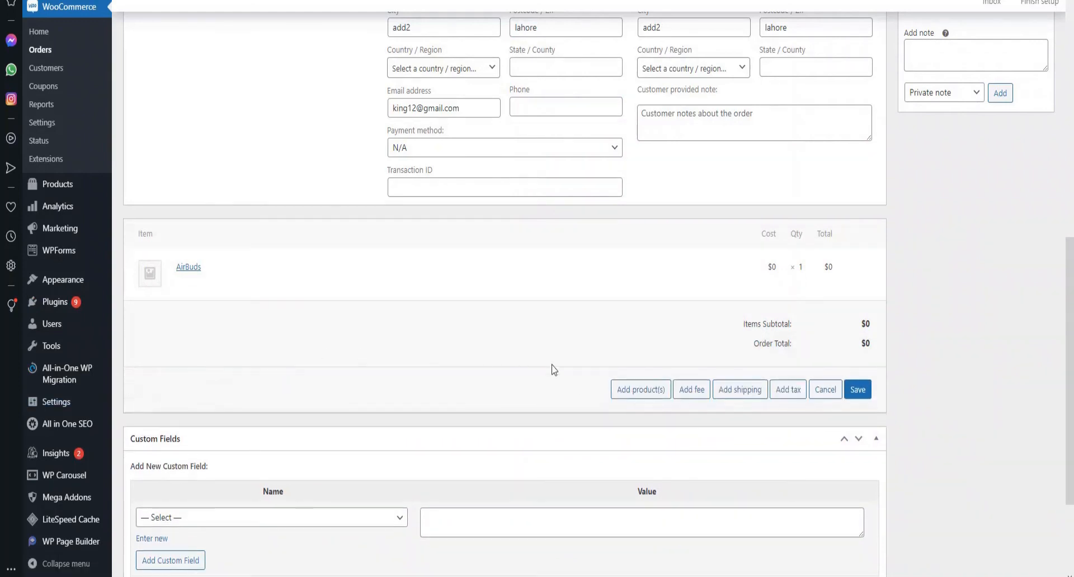
left_click(621, 389)
left_click(518, 283)
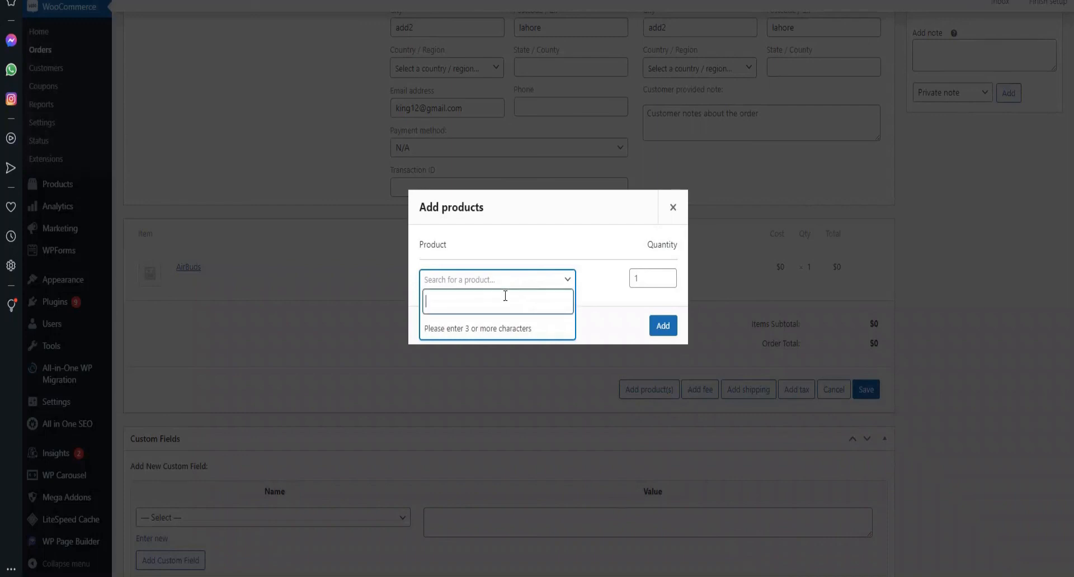
type("mac")
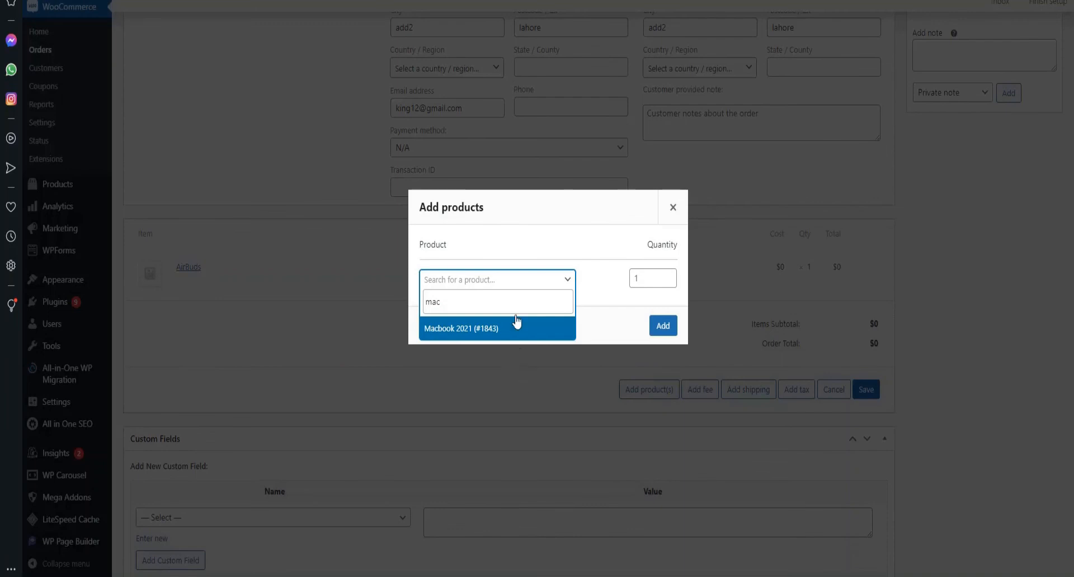
left_click(515, 330)
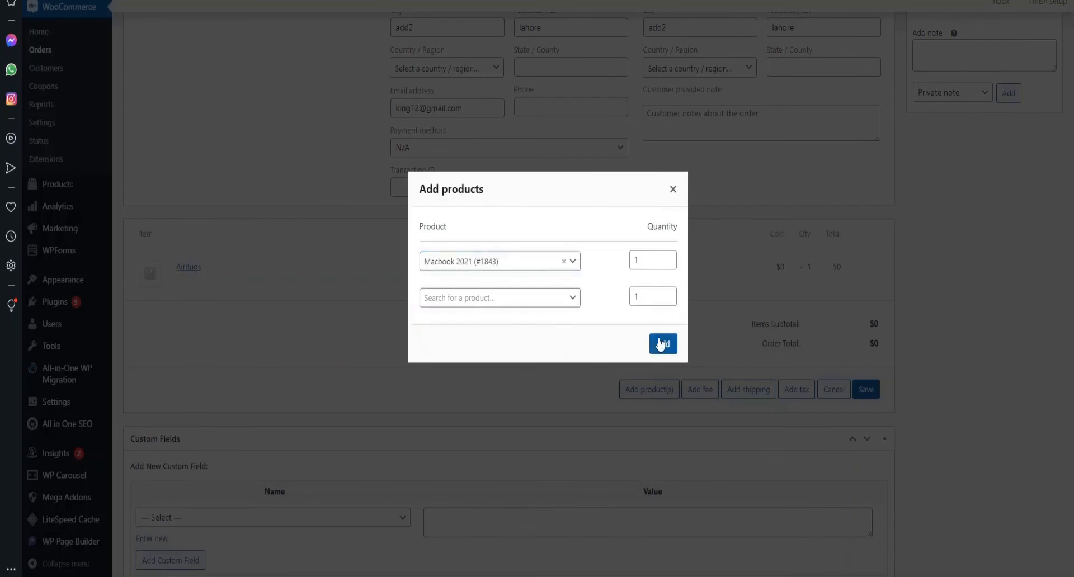
left_click(662, 342)
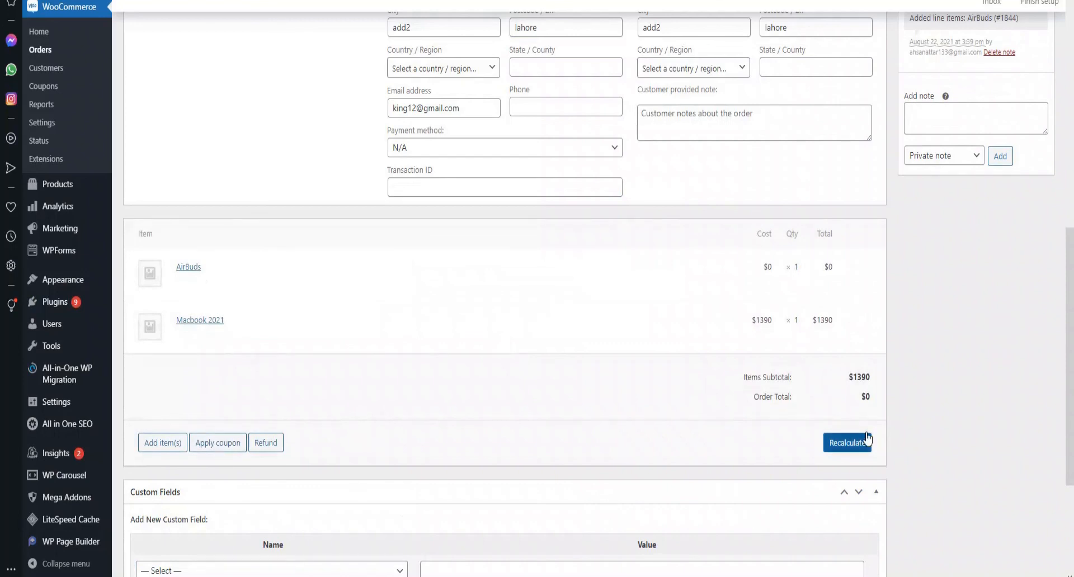
- Save order #1845 with its new items using Create/Update in Order actions
scroll(867, 439, "down", 1)
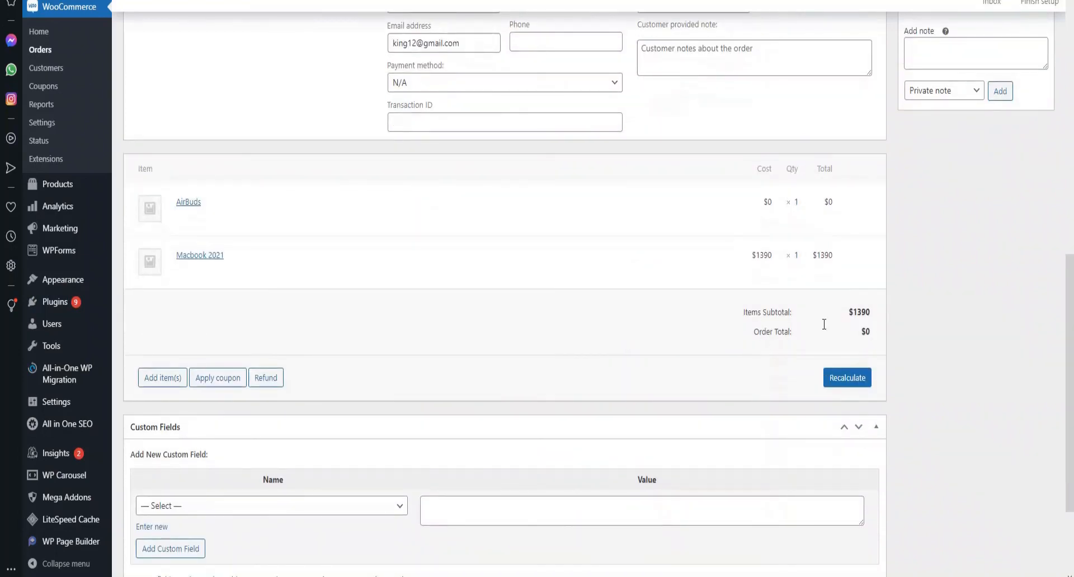
scroll(878, 334, "down", 2)
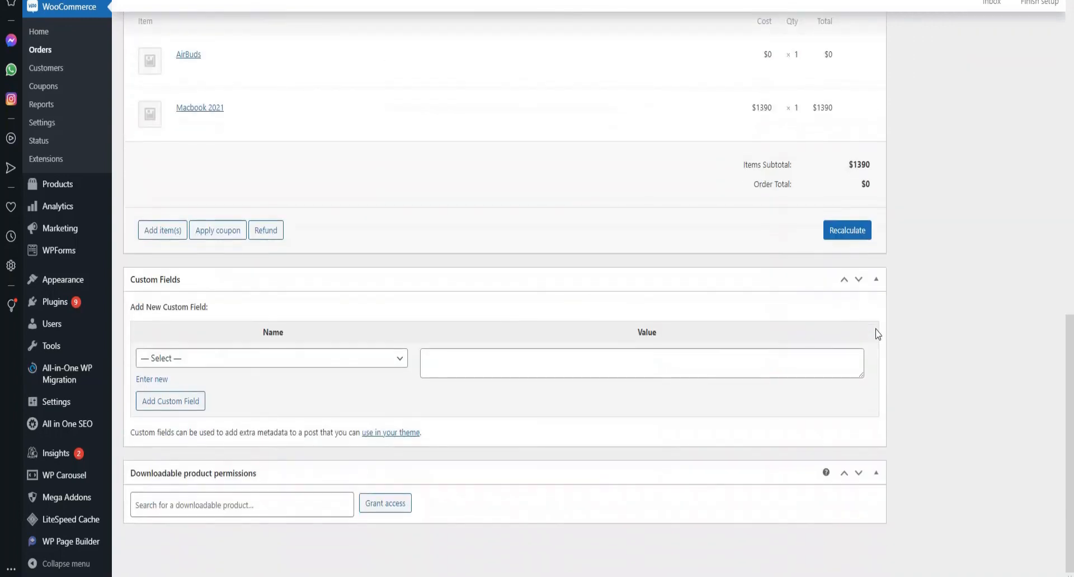
scroll(878, 334, "up", 7)
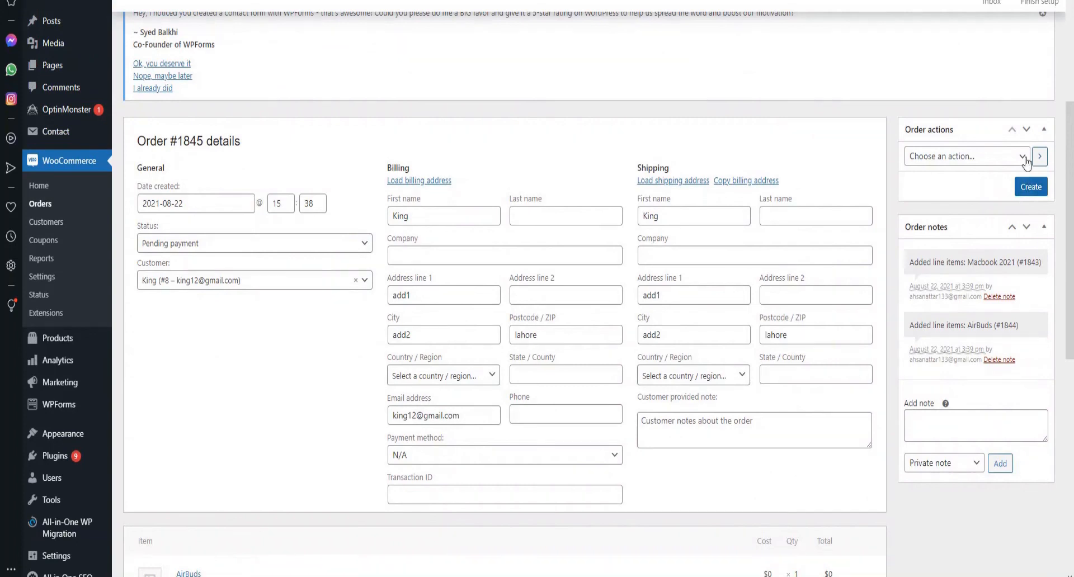
left_click(1023, 157)
left_click(1027, 162)
left_click(1031, 187)
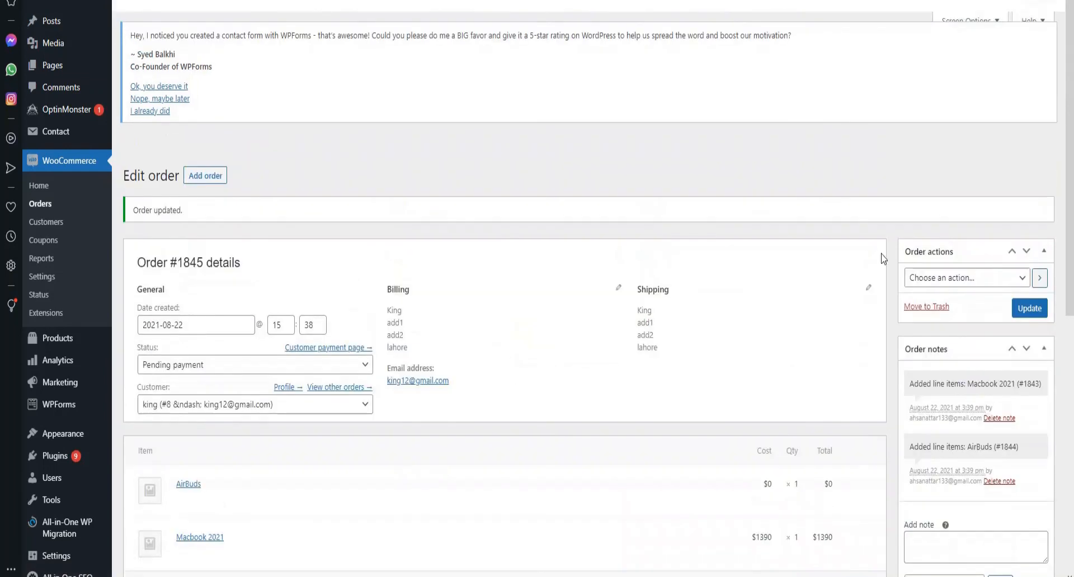
- Go to WooCommerce > Orders, where #1845 shows Pending payment at $1390
scroll(505, 401, "down", 5)
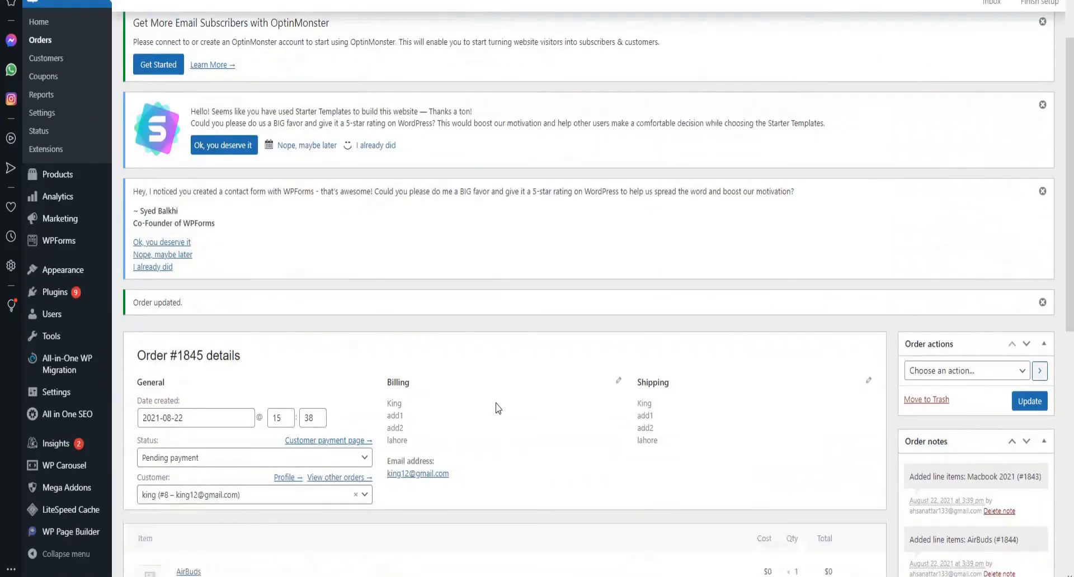
scroll(508, 397, "up", 2)
scroll(507, 394, "up", 2)
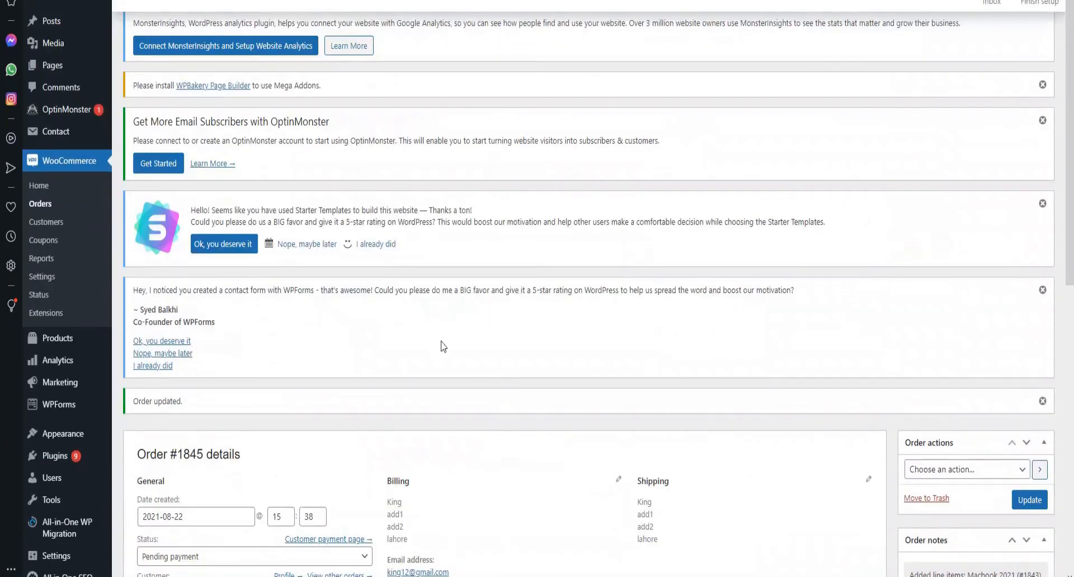
left_click(49, 208)
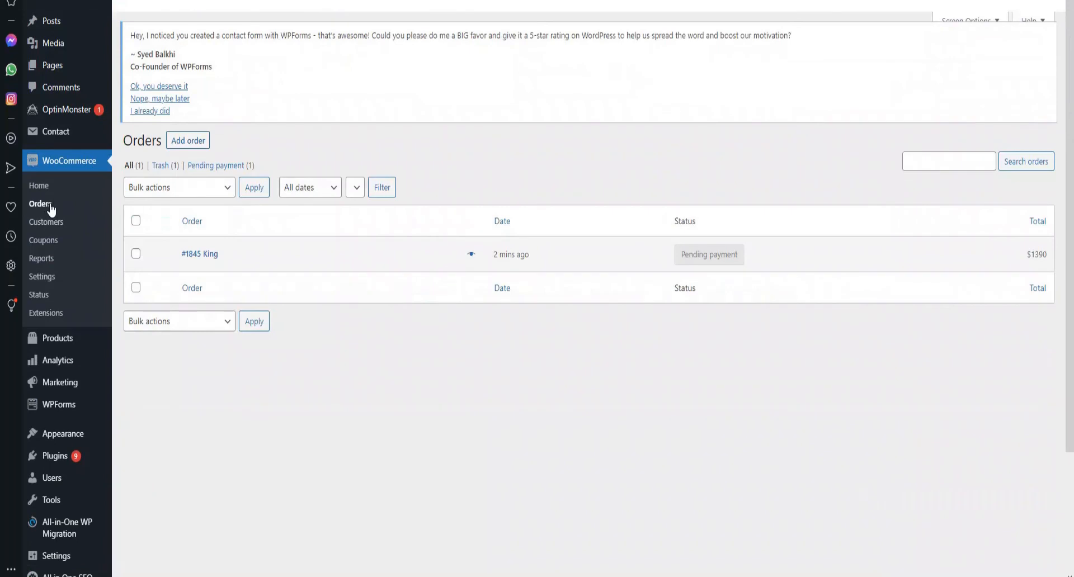
- Scroll the Orders list to check order #1845 is Pending payment with a $1390 total
scroll(408, 422, "down", 2)
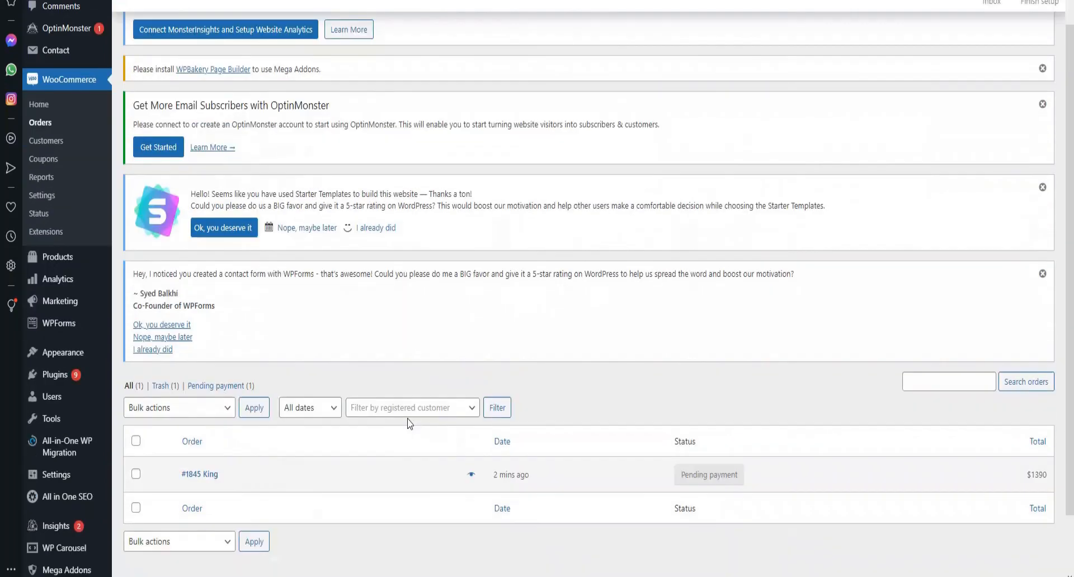
scroll(410, 424, "down", 1)
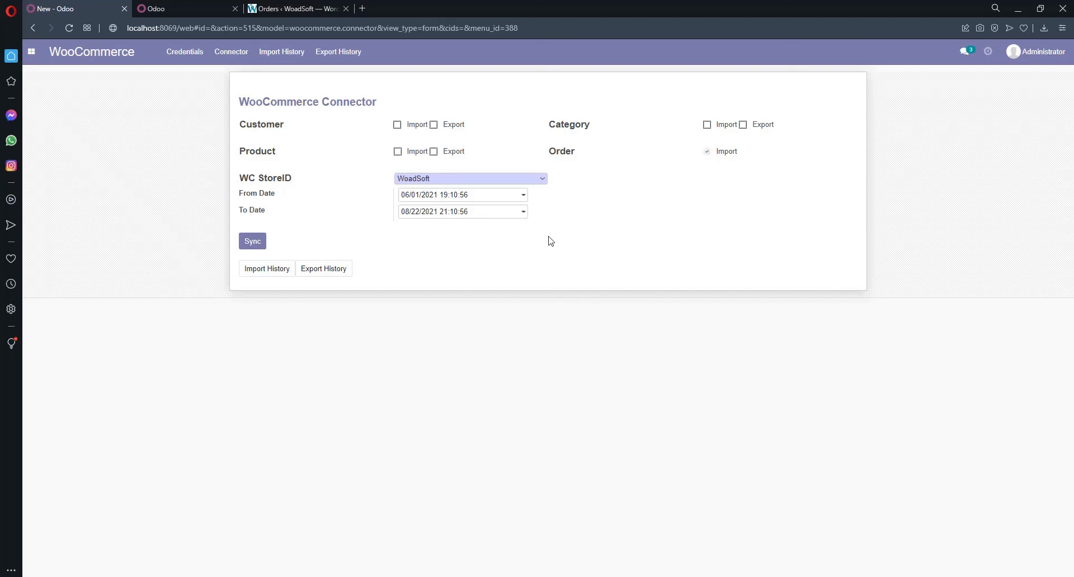
- Sync the WoadSoft order import, then view Odoo Products listing AirBuds and Macbook 2021
left_click(263, 244)
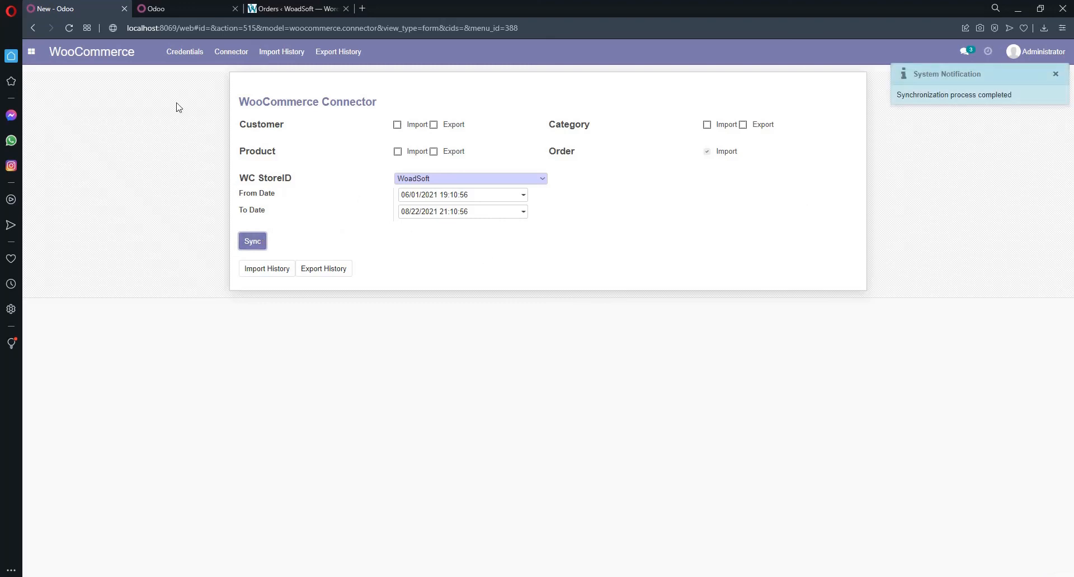
left_click(205, 6)
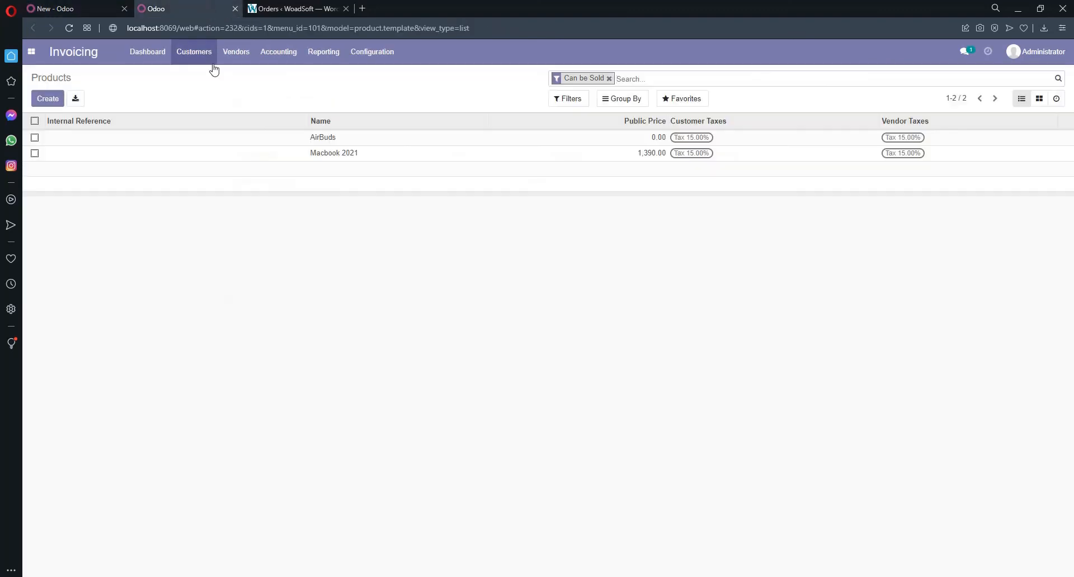
- Confirm invoice 1845 is Draft at $1,390.00 under Customers > Invoices, then return to the connector
left_click(184, 54)
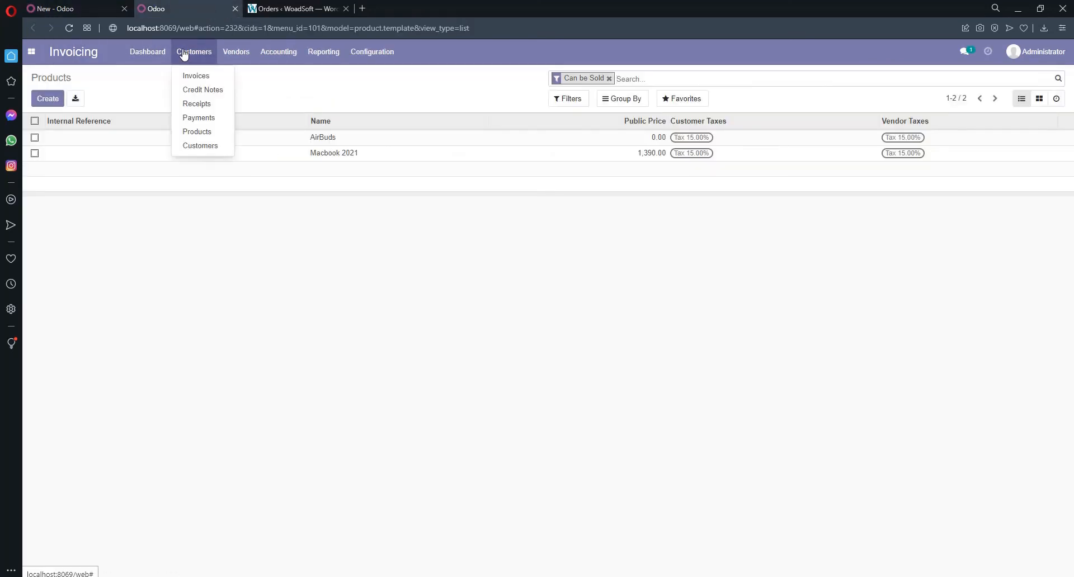
left_click(192, 76)
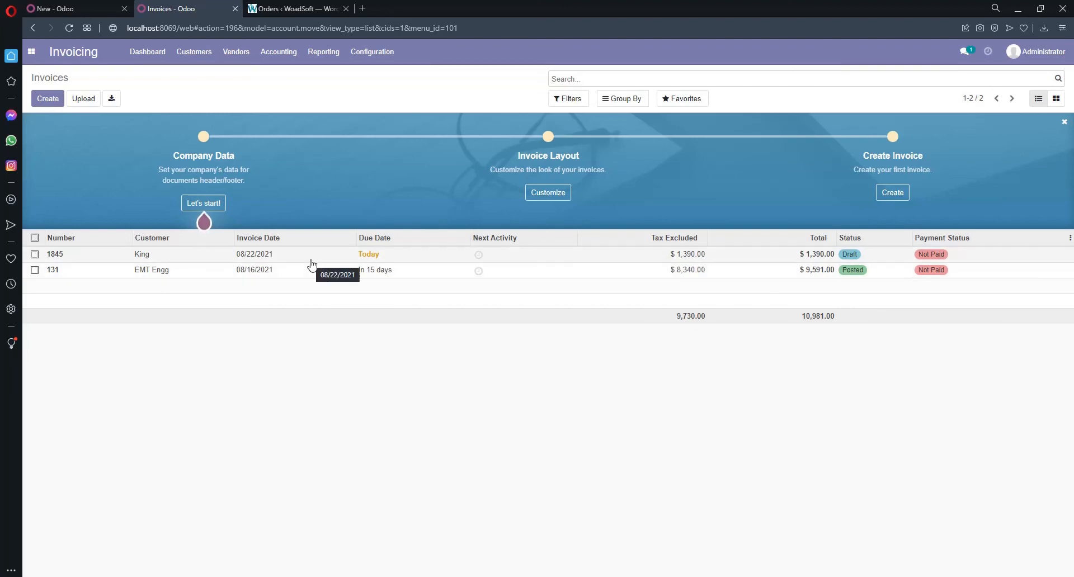
left_click(67, 9)
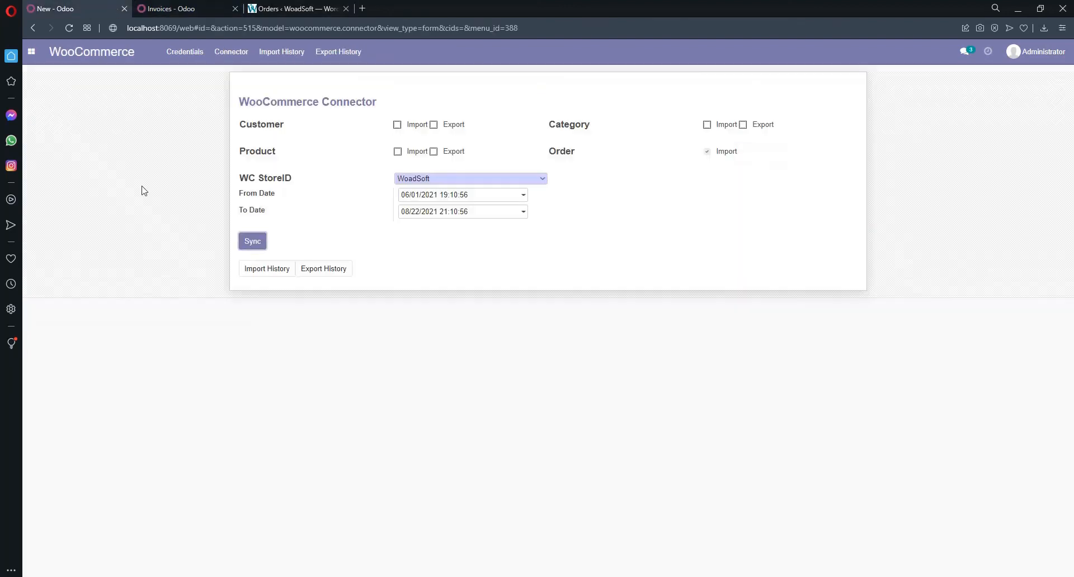